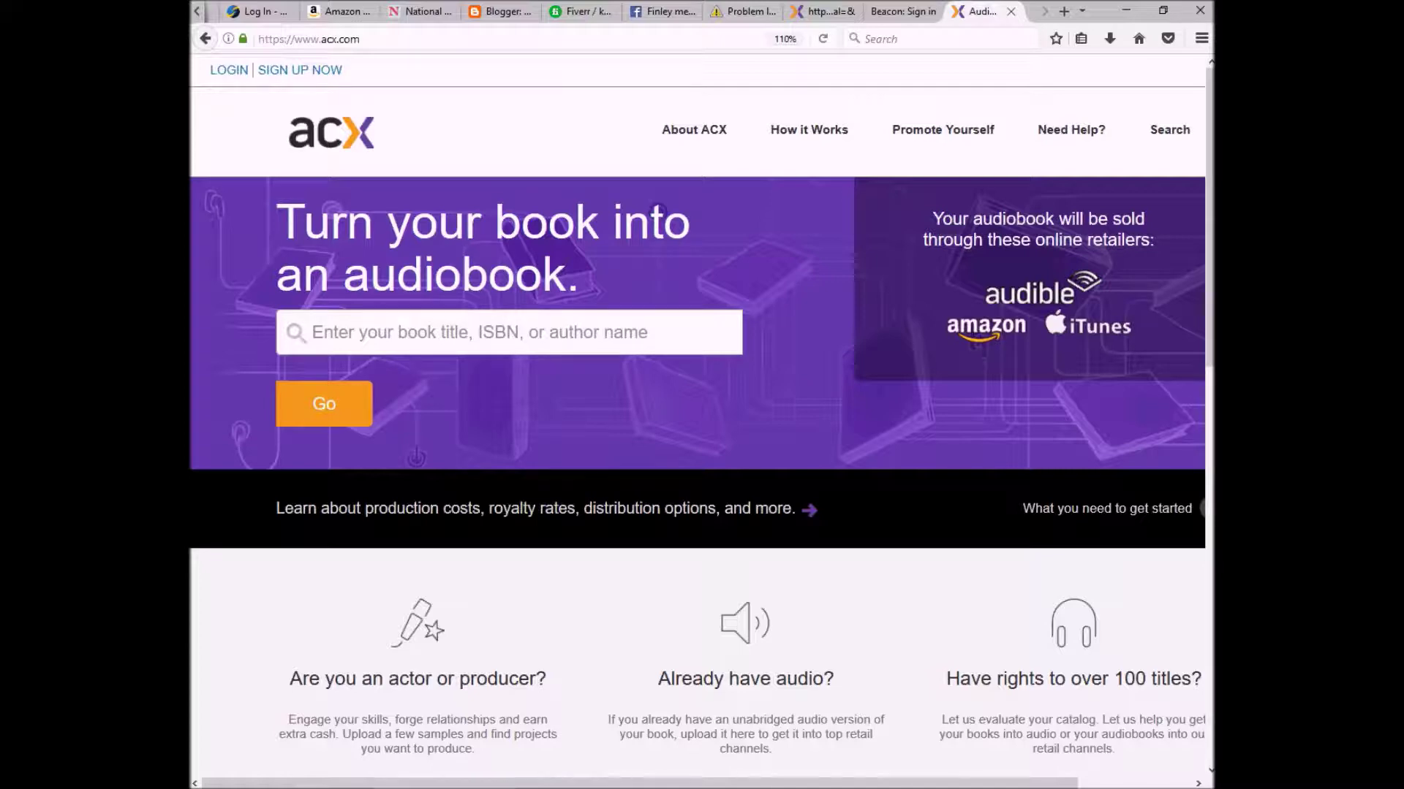
- Log in to ACX with the author's corrected Amazon account email
click(239, 73)
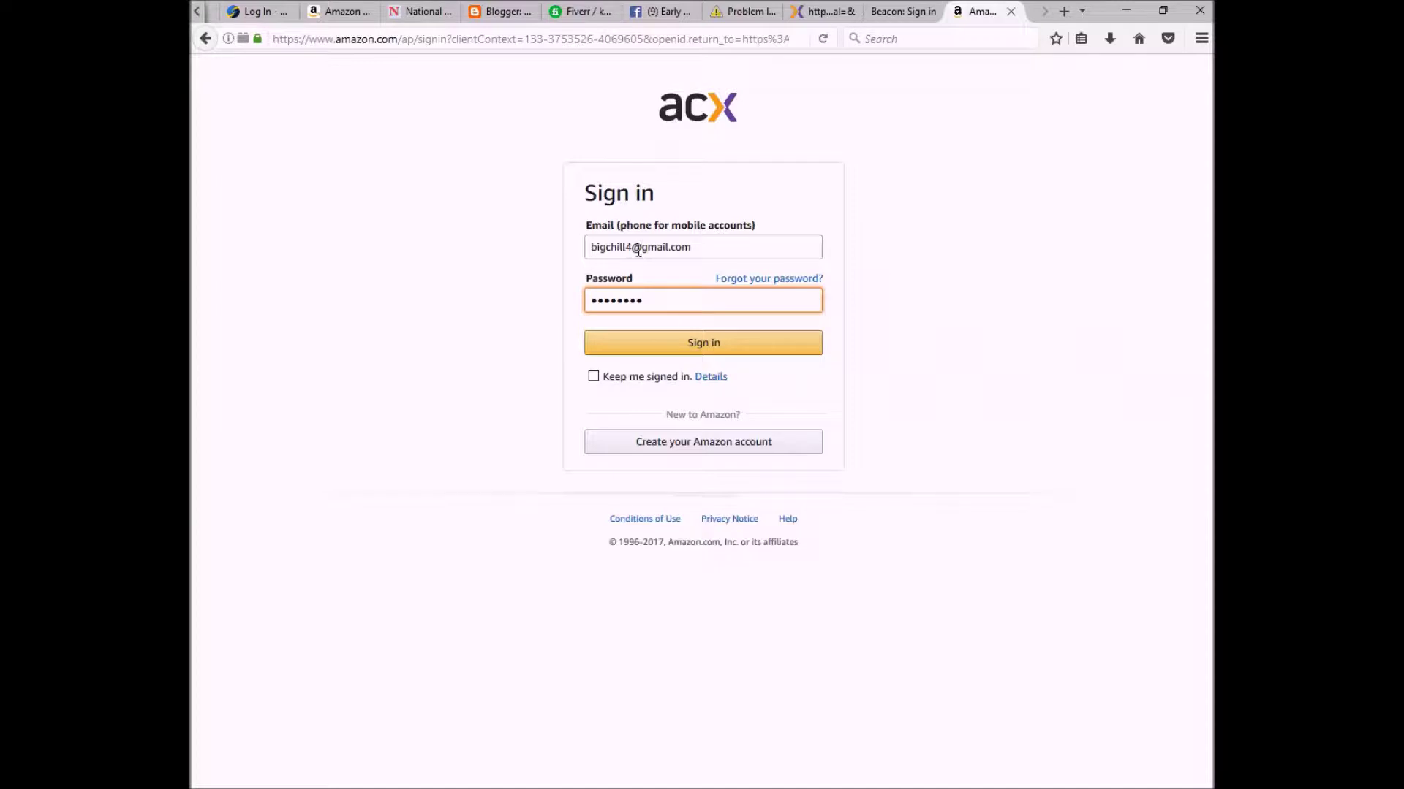
click(634, 249)
key(shift+Home)
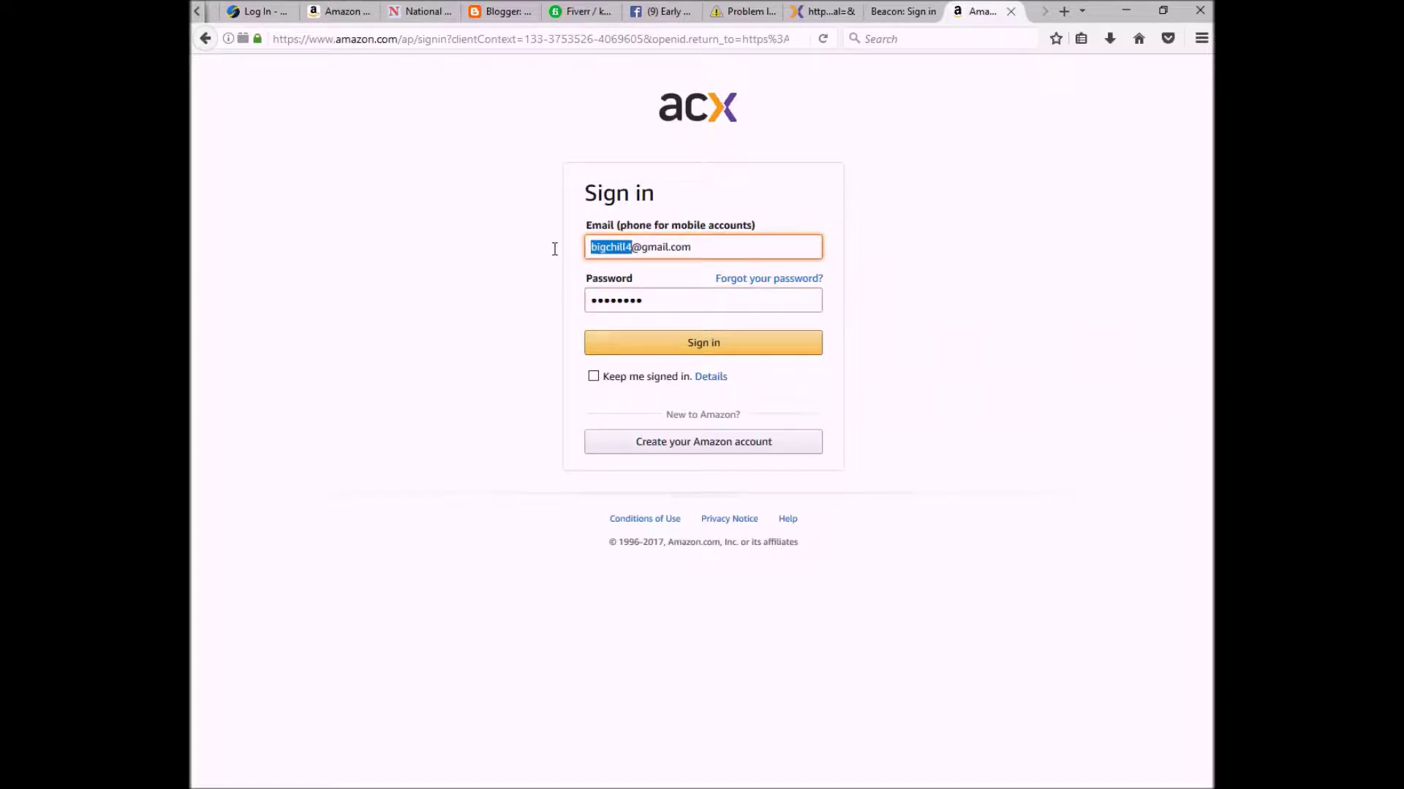
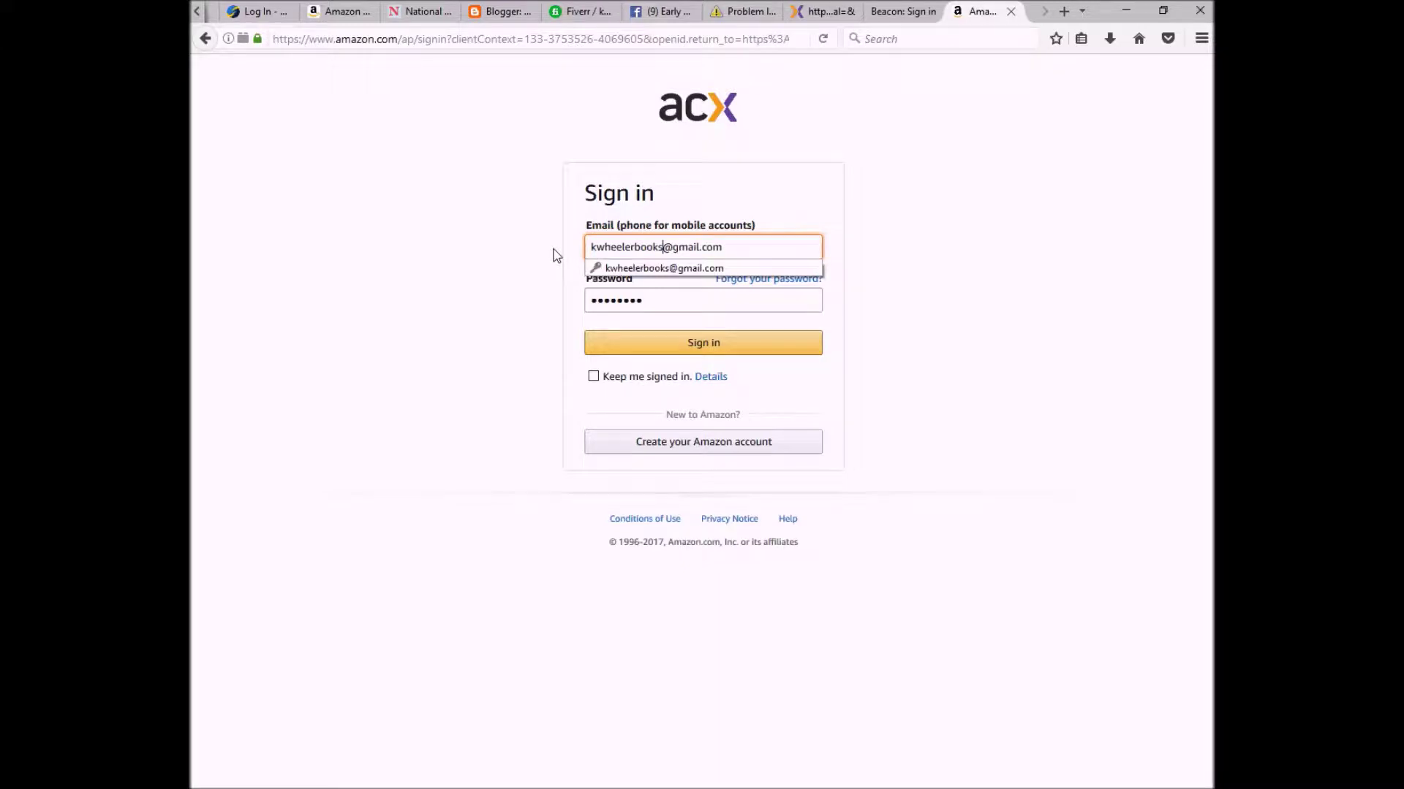
click(648, 270)
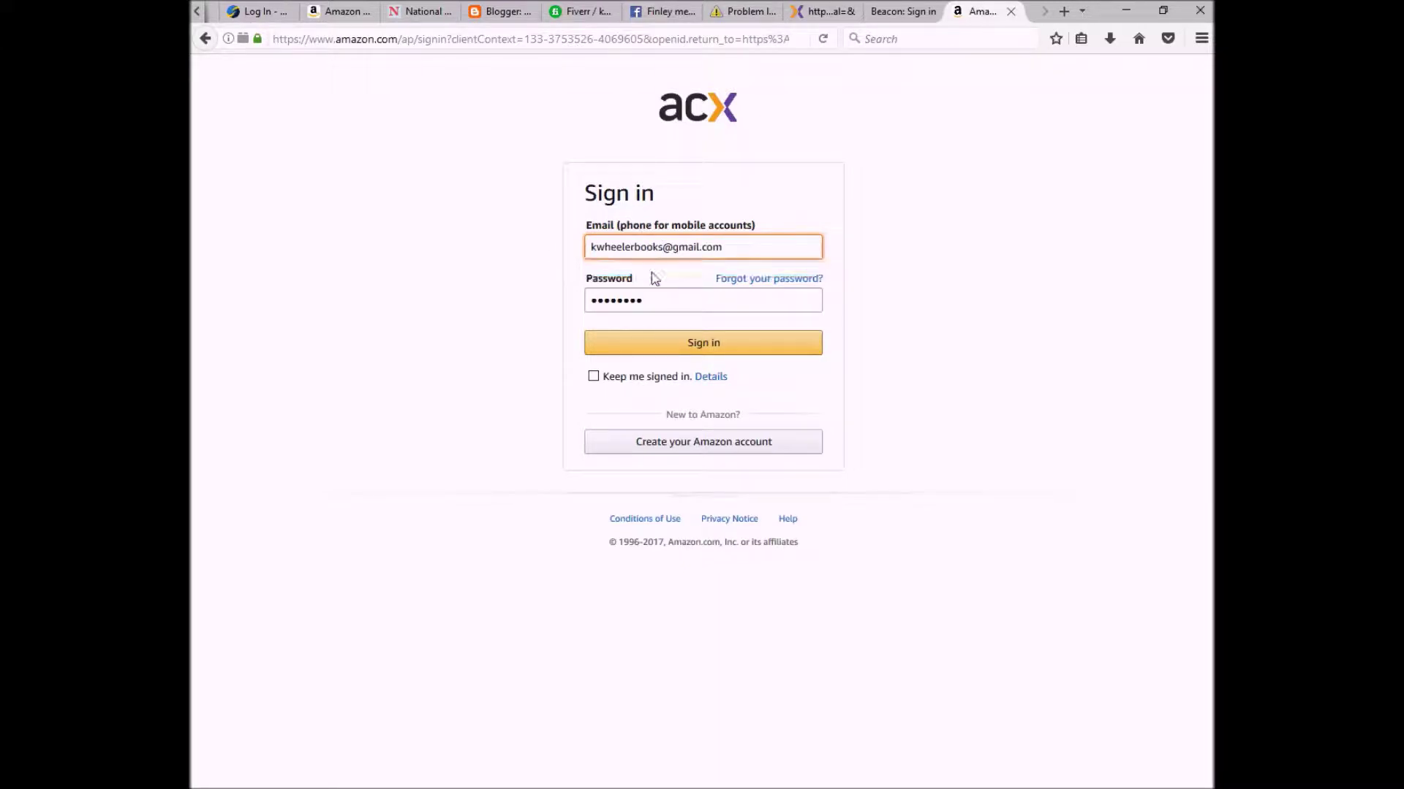
click(650, 355)
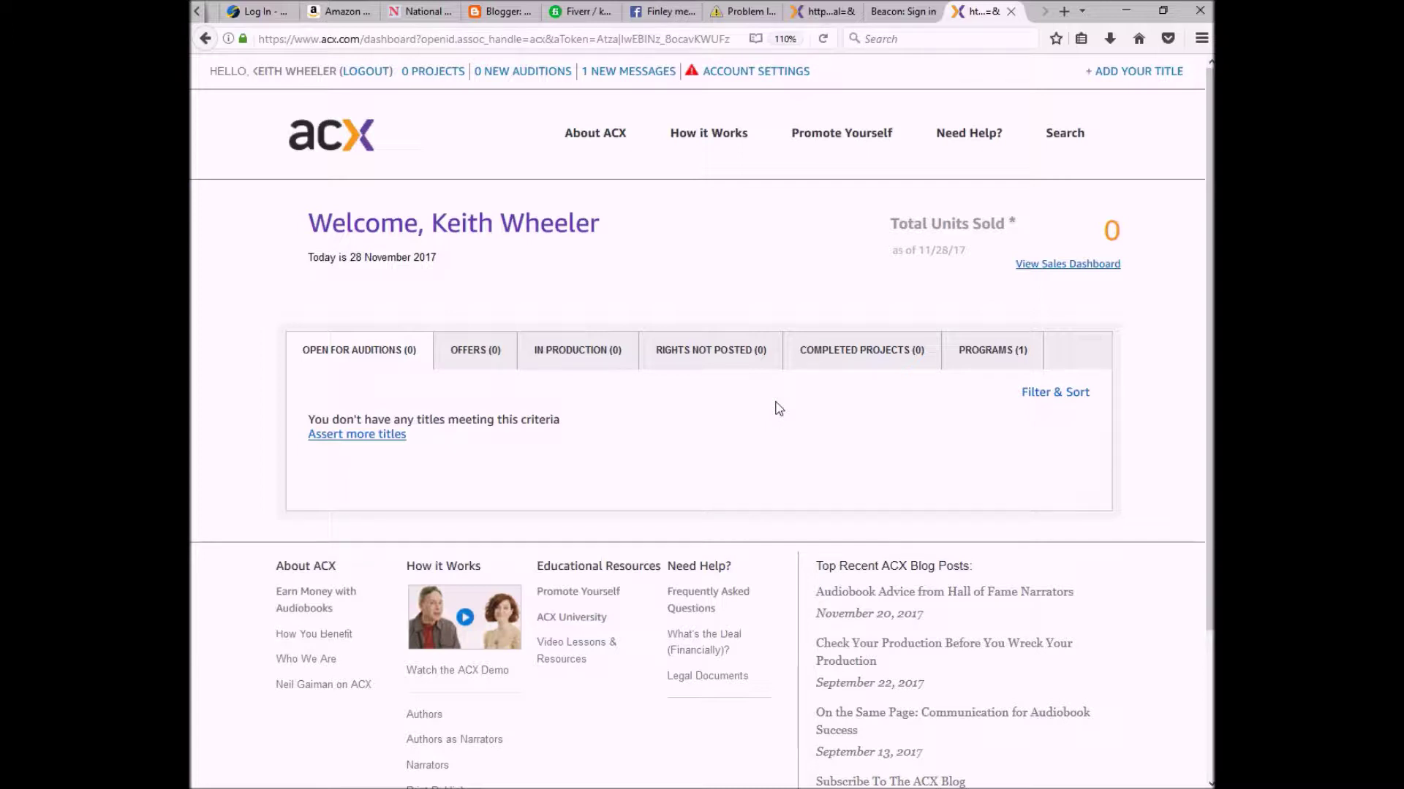
- Check the Offers and In Production lists, then scroll Add Your Title results to My Ultimate Softball Journal
click(469, 365)
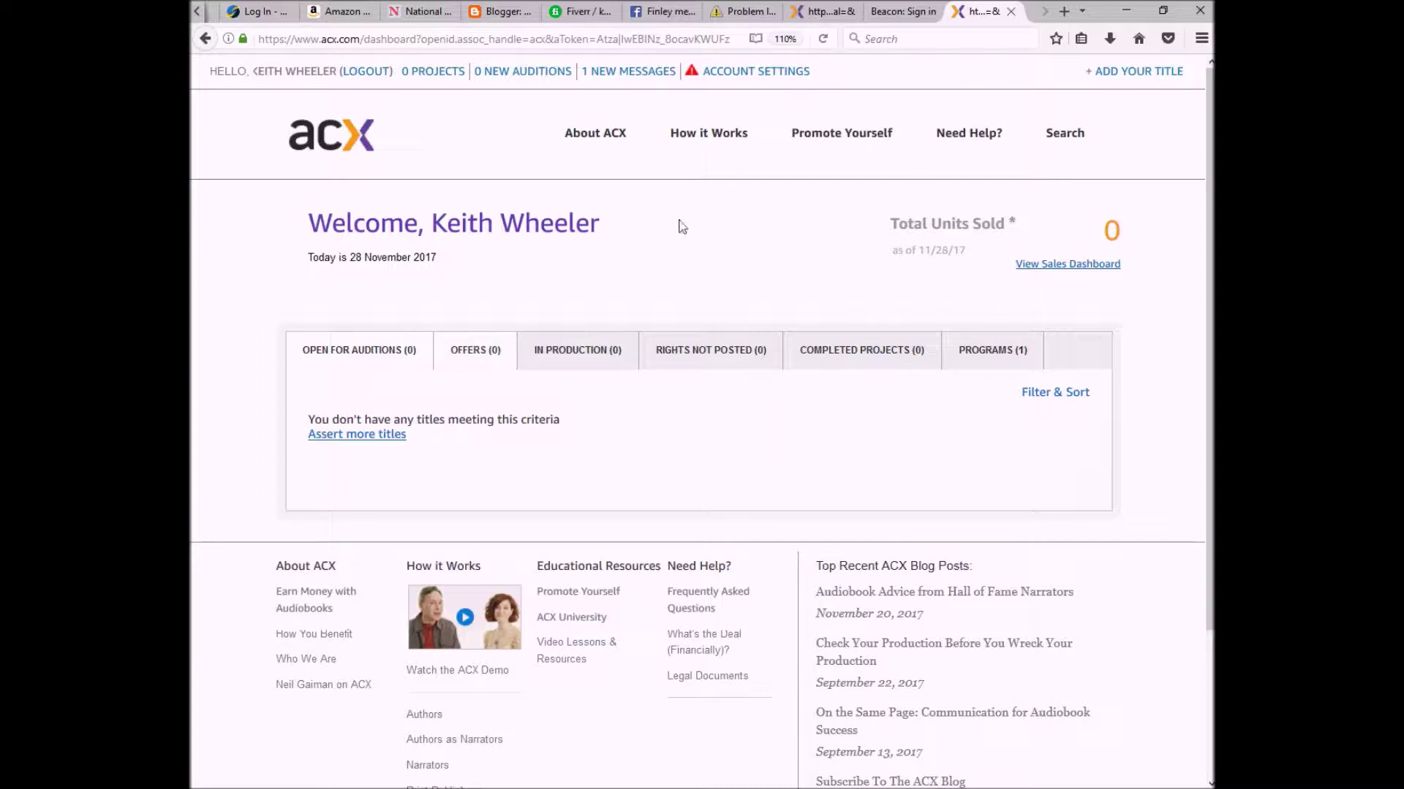
click(528, 365)
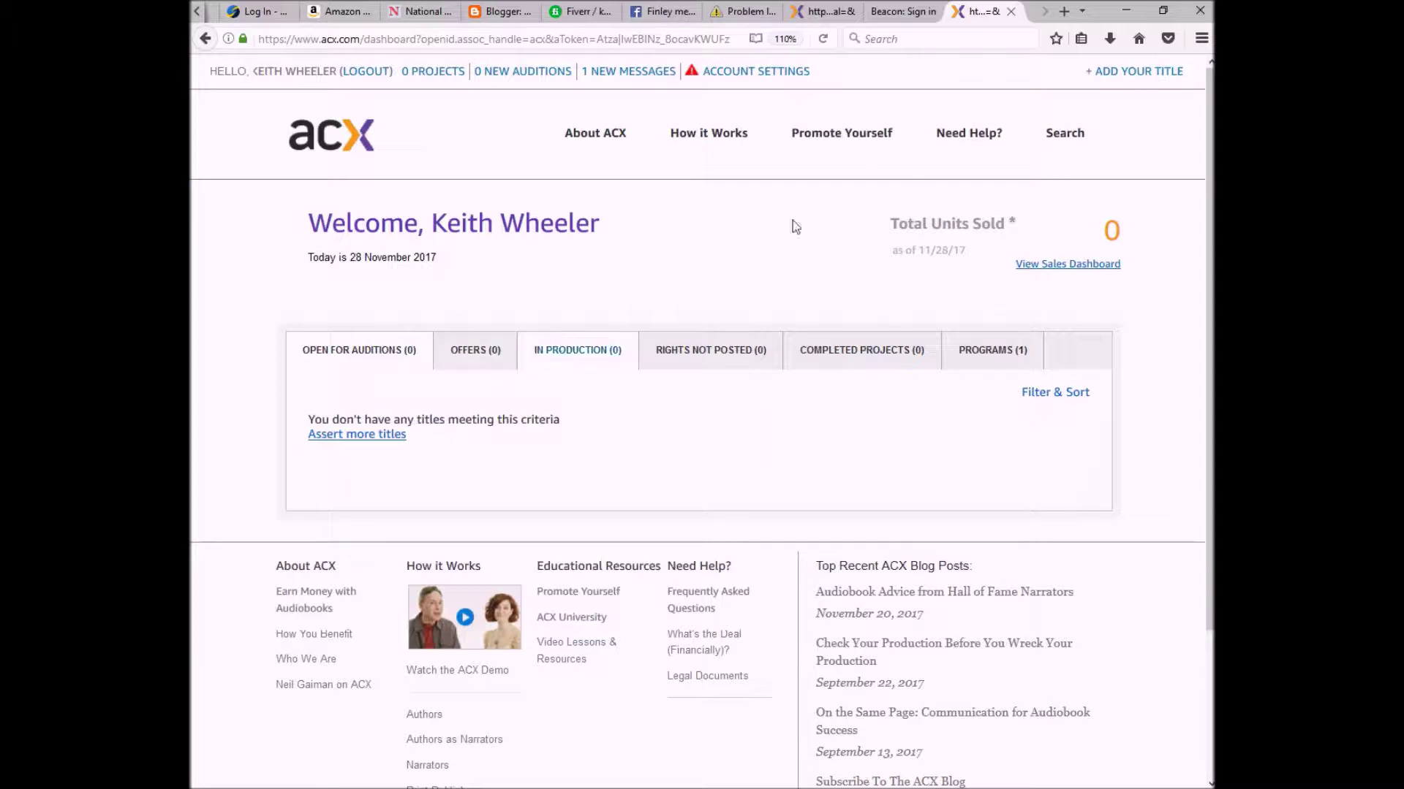
click(1128, 82)
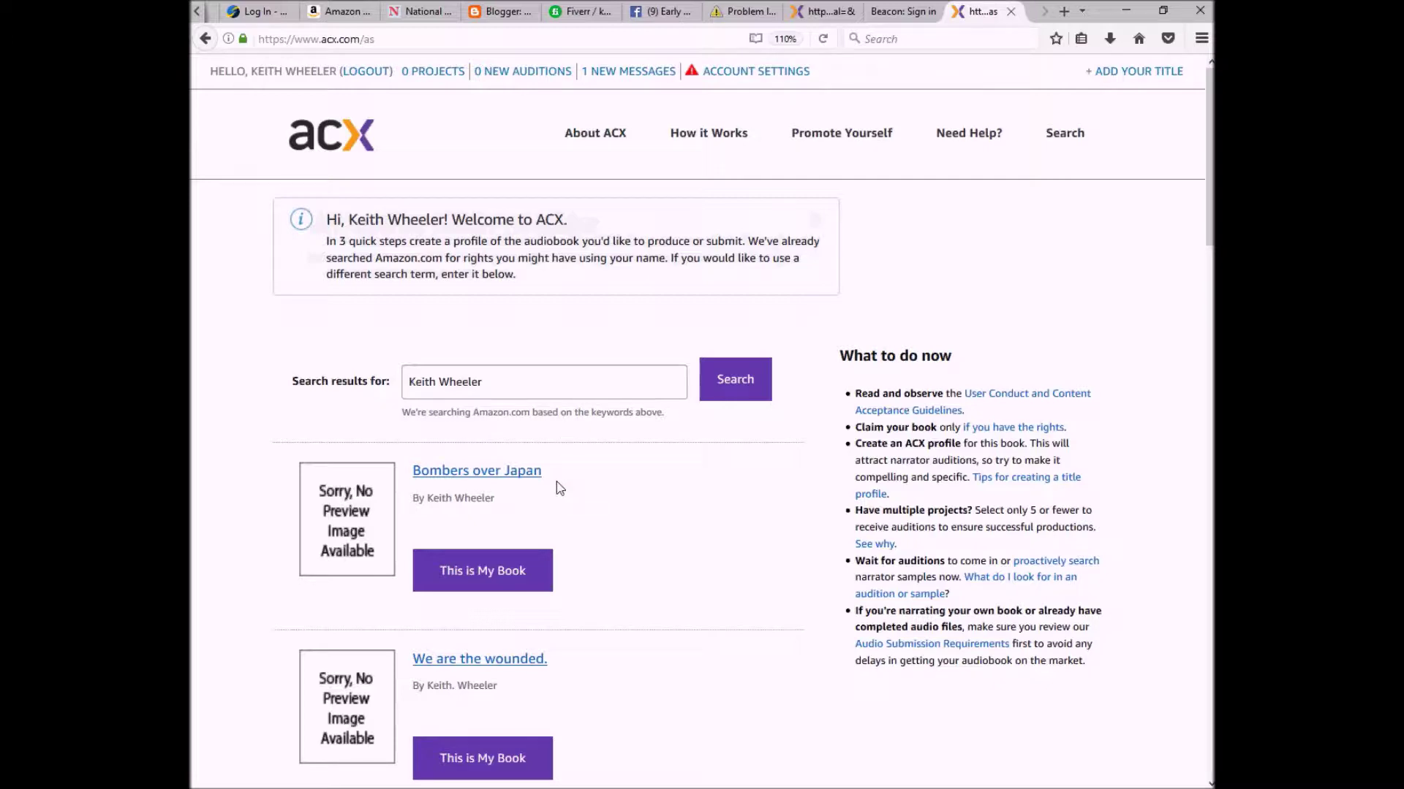
scroll(594, 501, down, 5)
scroll(593, 501, down, 10)
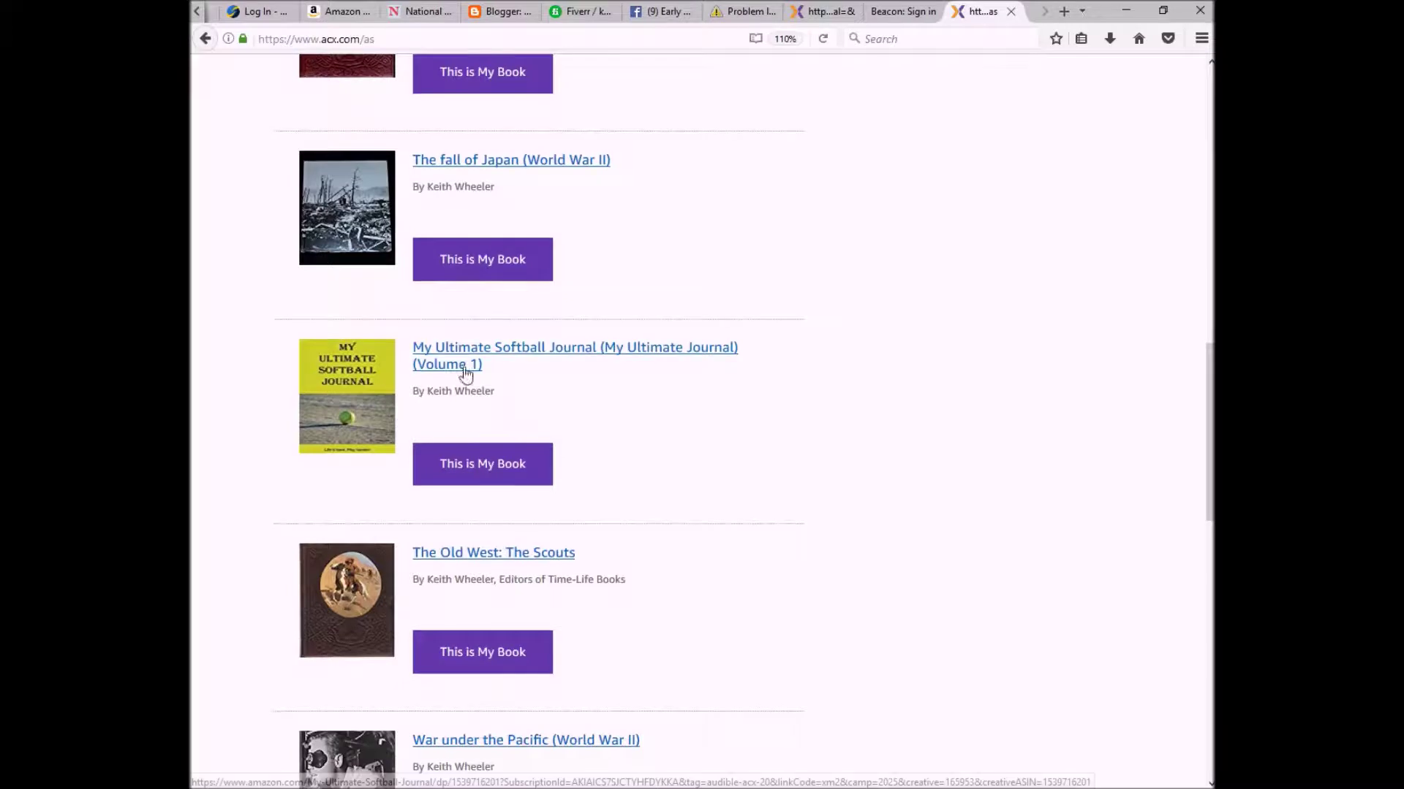
- Claim My Ultimate Softball Journal and choose to find a narrator-producer for its audiobook
click(460, 467)
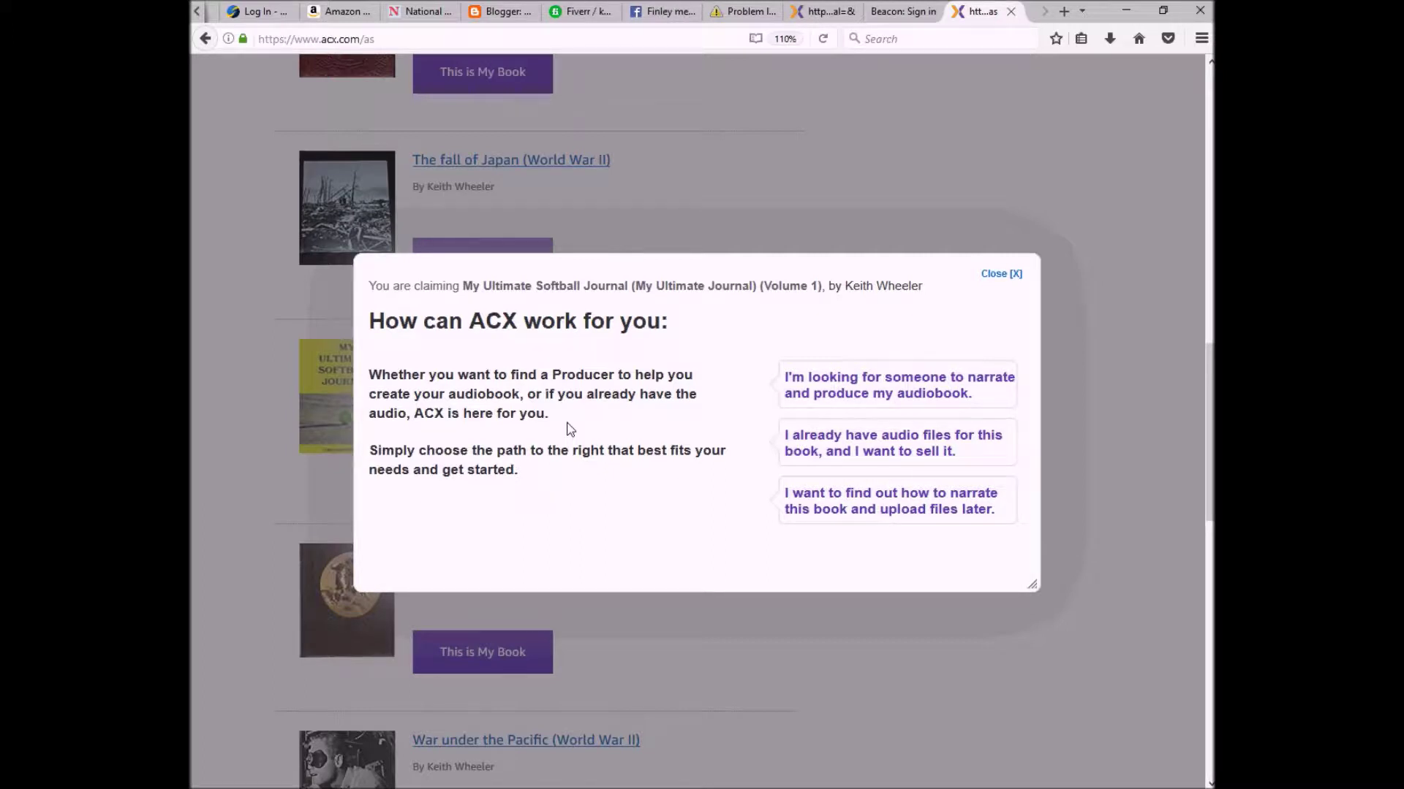
mouse_move(897, 401)
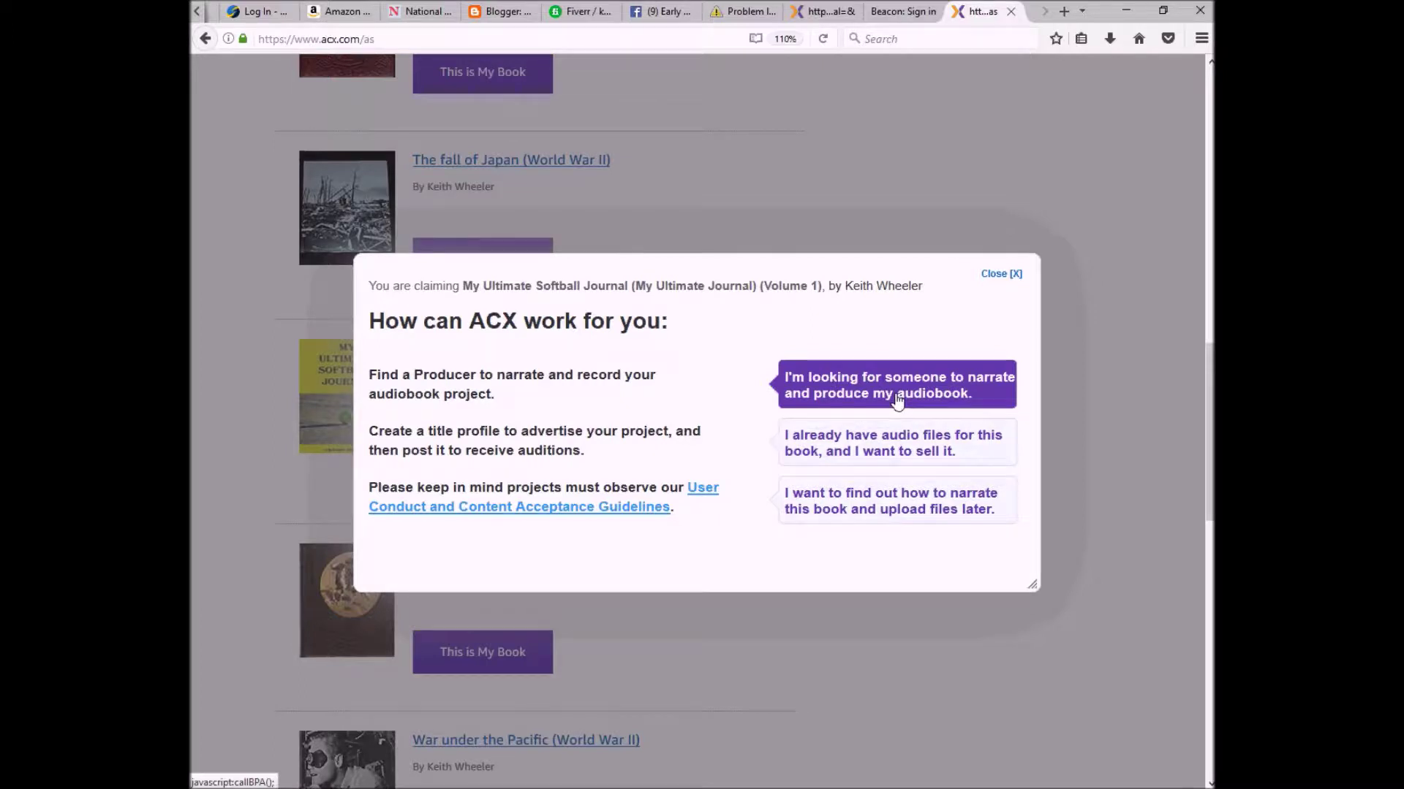
mouse_move(909, 453)
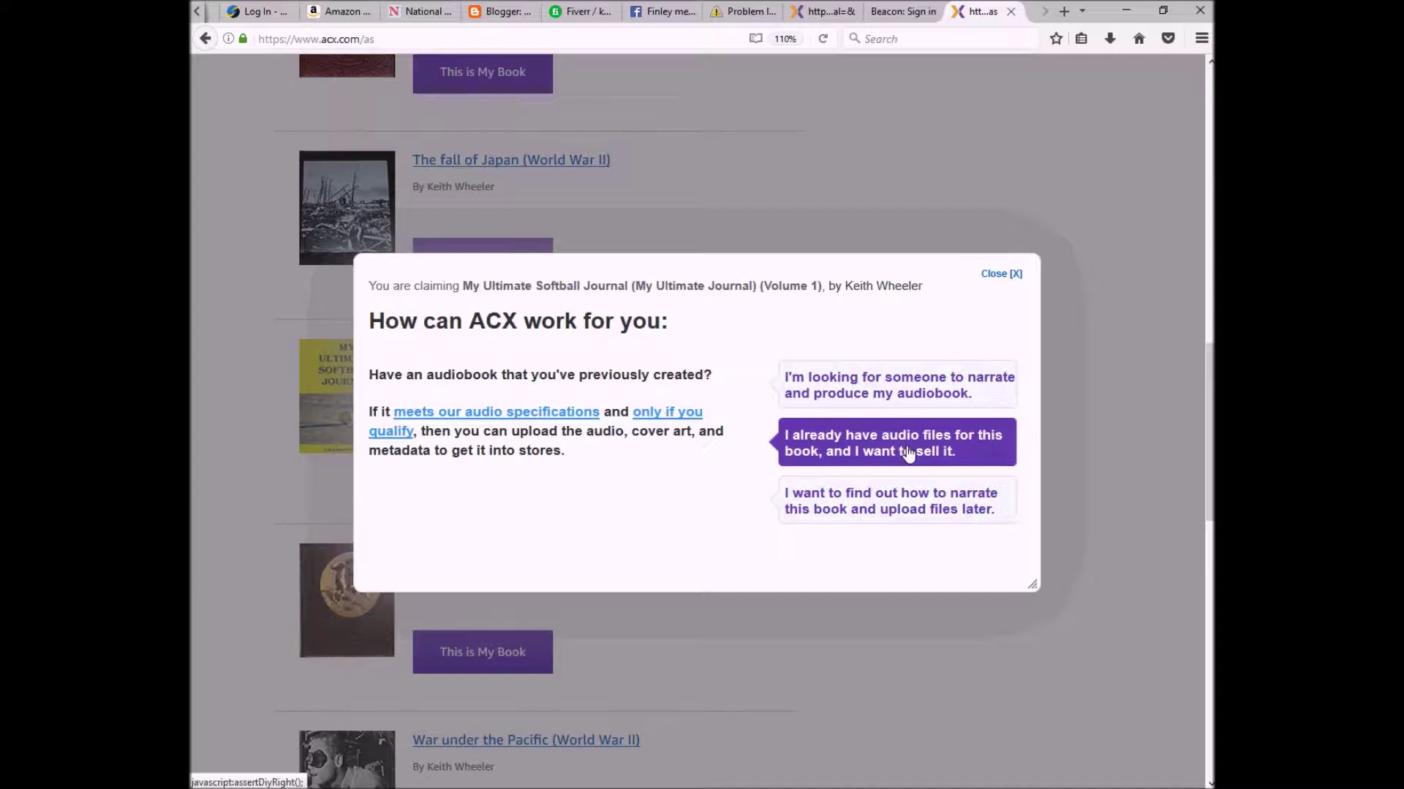
mouse_move(905, 507)
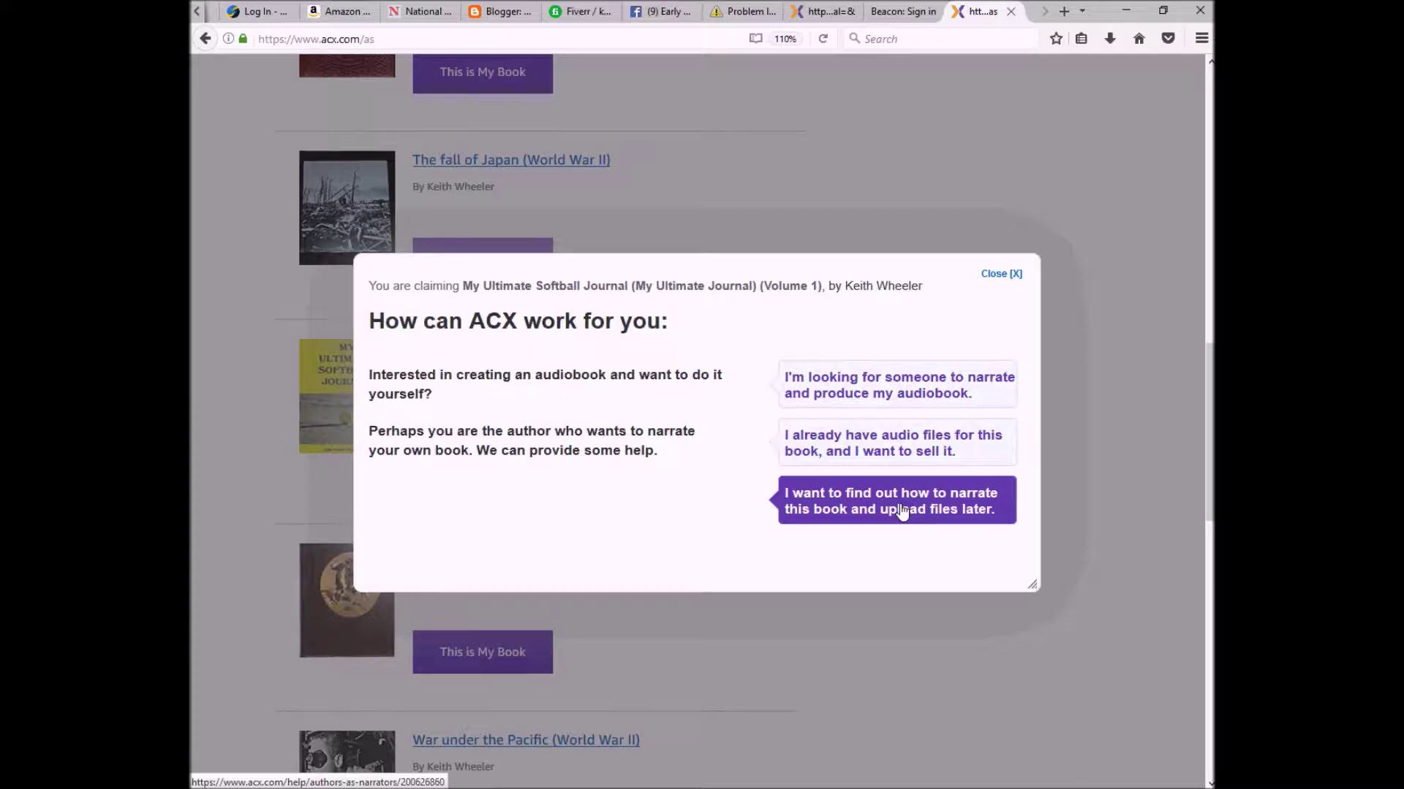
click(885, 395)
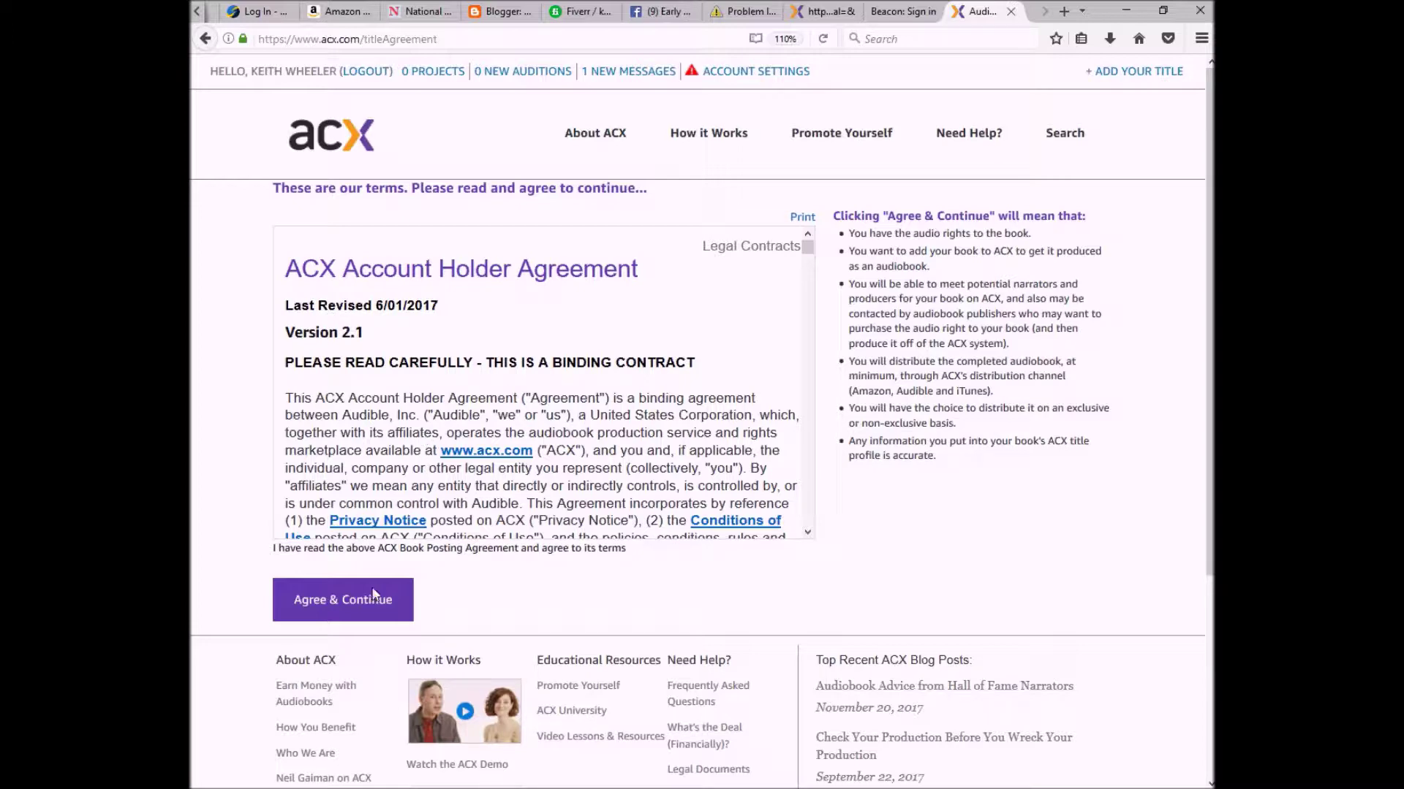
- Accept the ACX Account Holder Agreement and continue to the title profile form
click(354, 620)
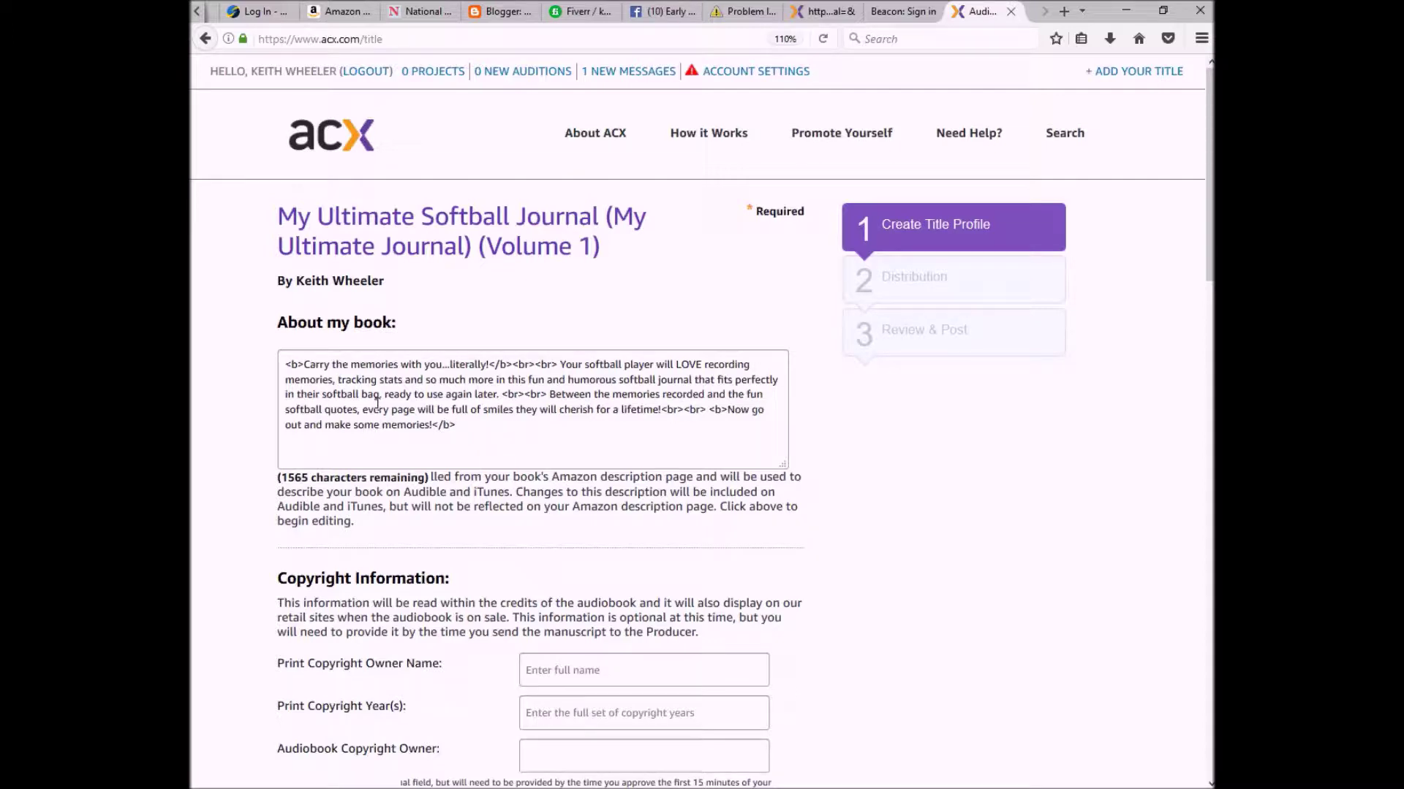
scroll(386, 432, down, 4)
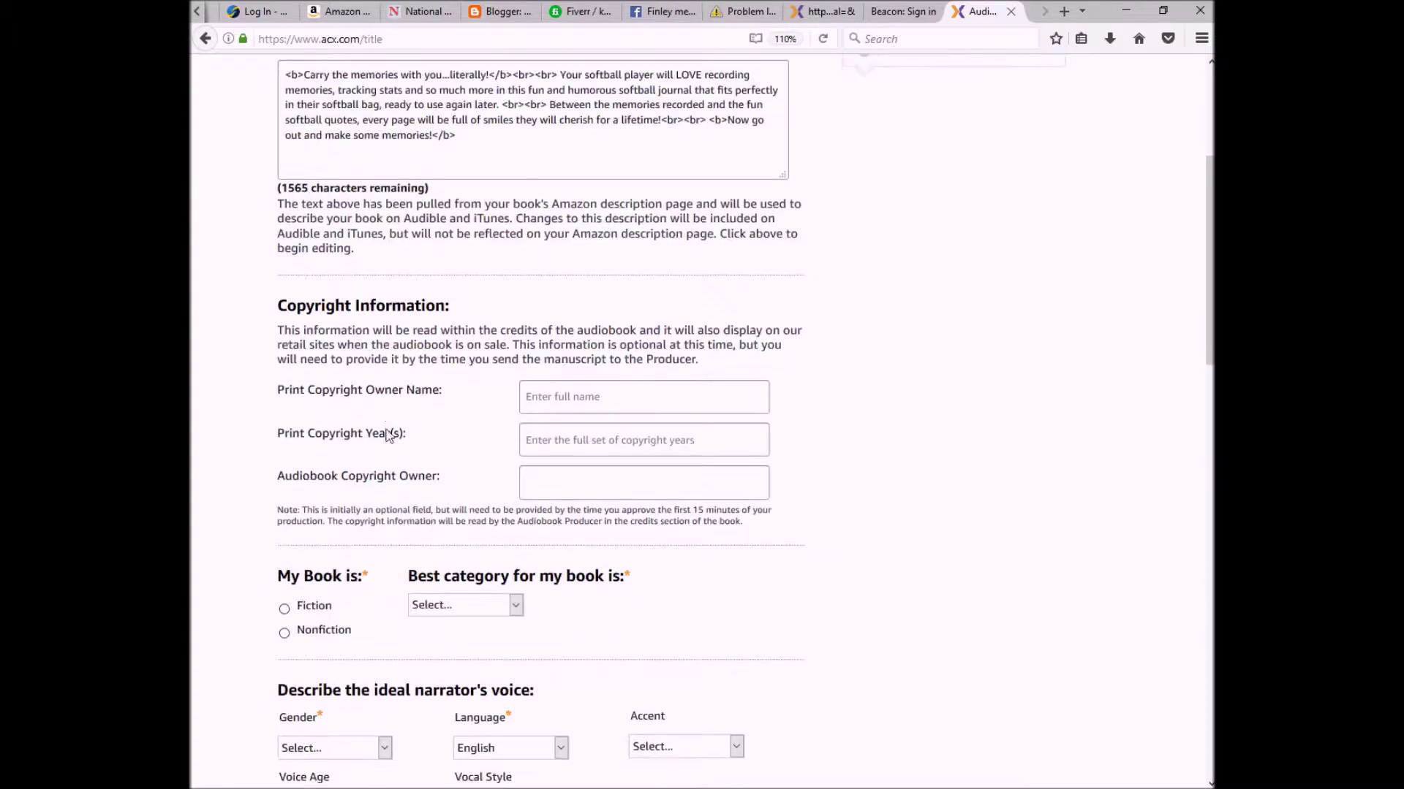
- Enter the author's name as print and audiobook copyright owner, with copyright year 2017
click(595, 399)
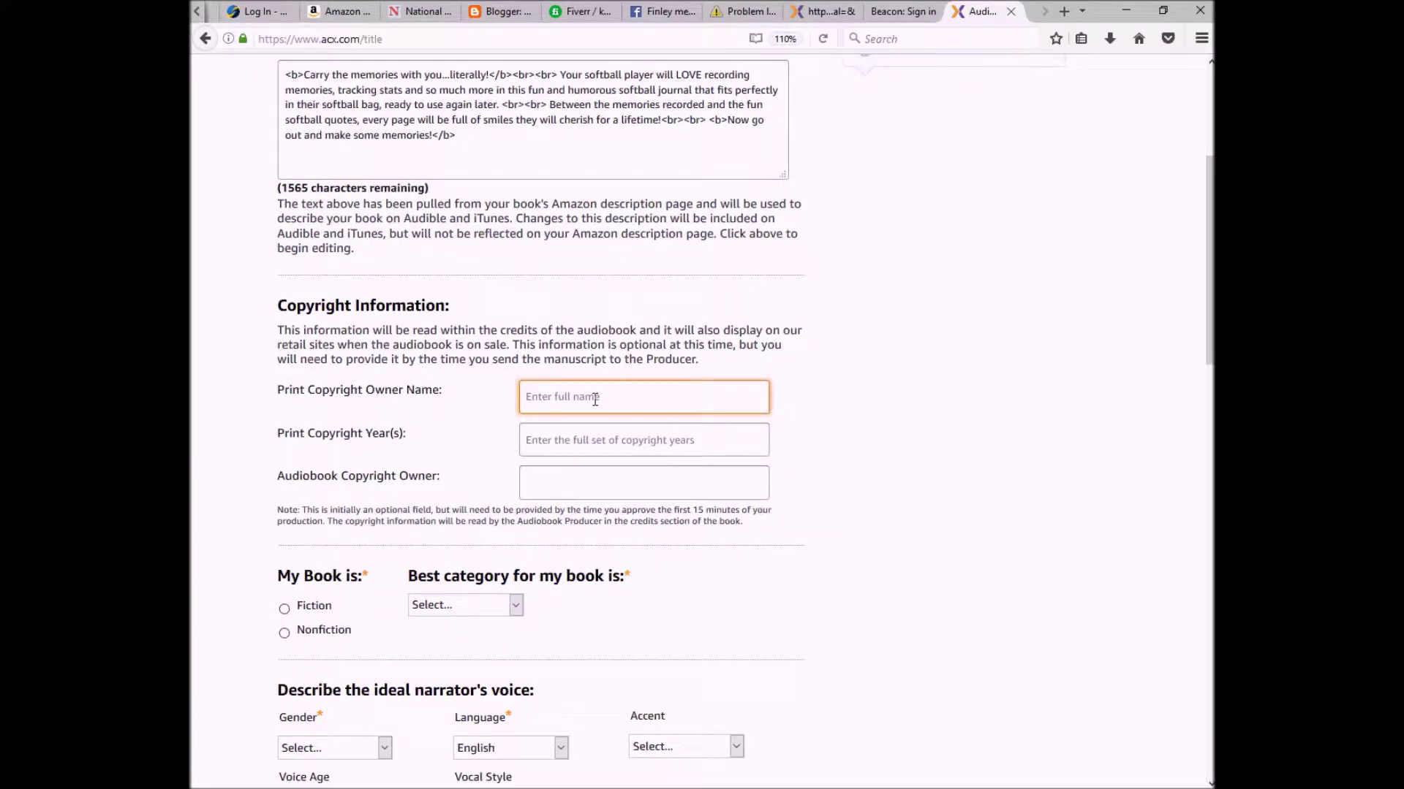
text(Keith)
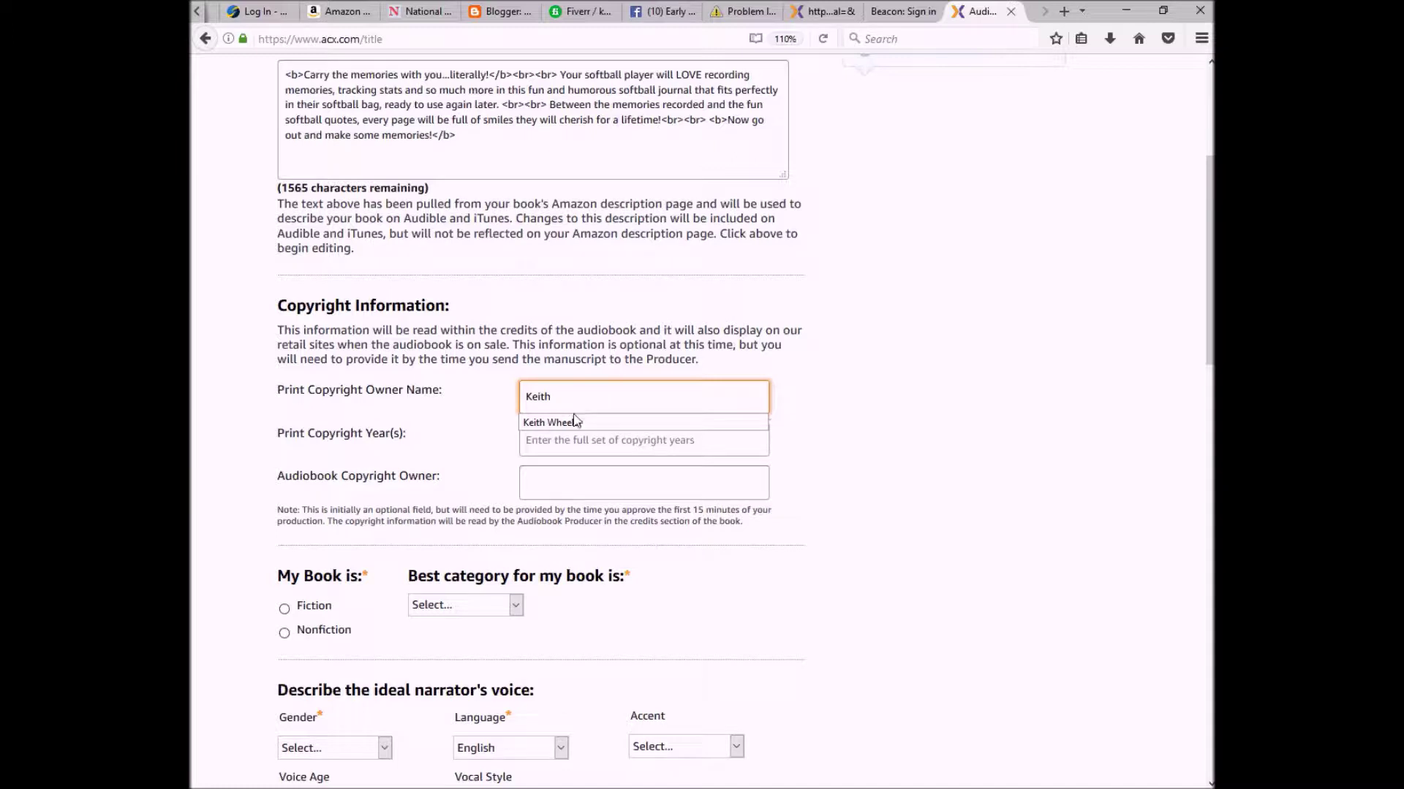
key(Down)
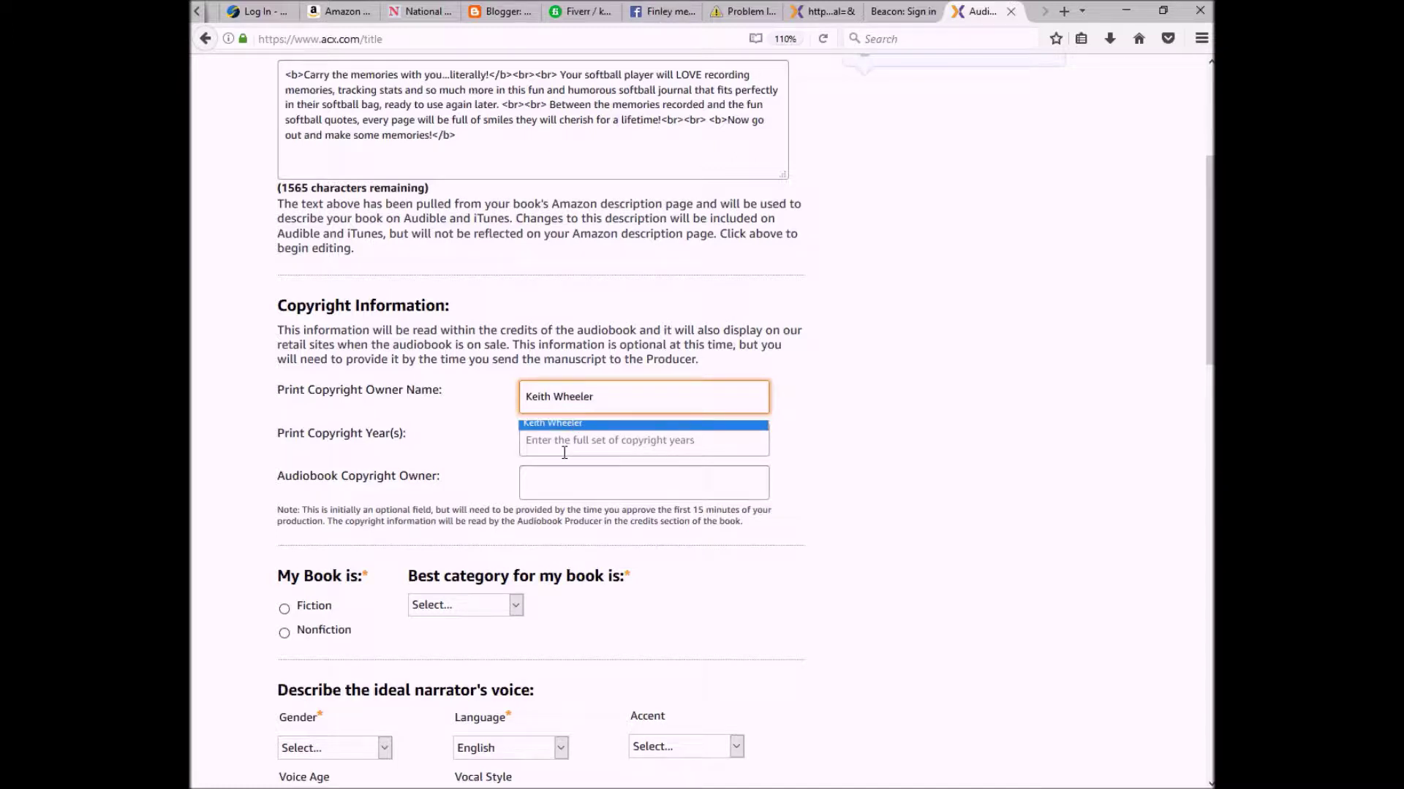
key(Tab)
text(2017)
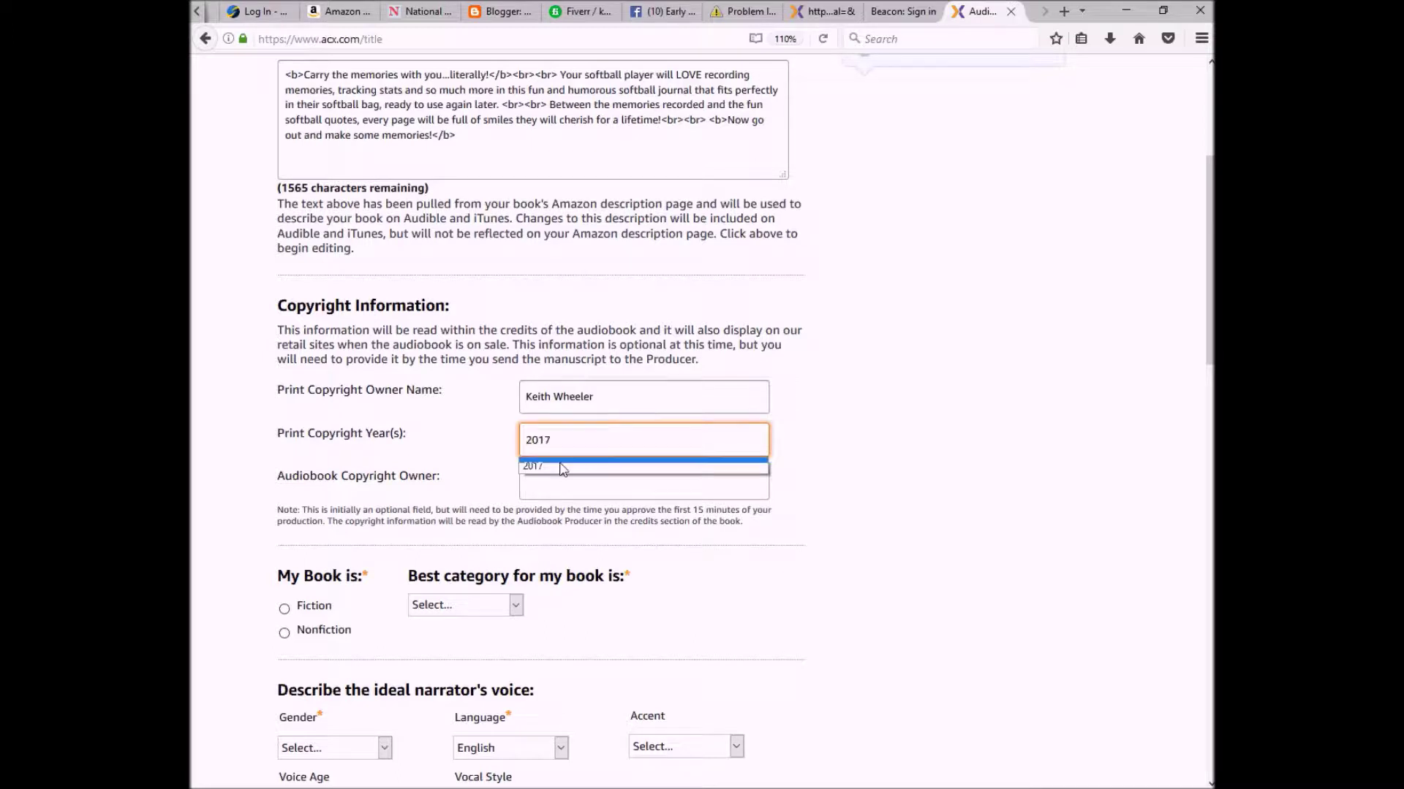
click(560, 467)
click(552, 484)
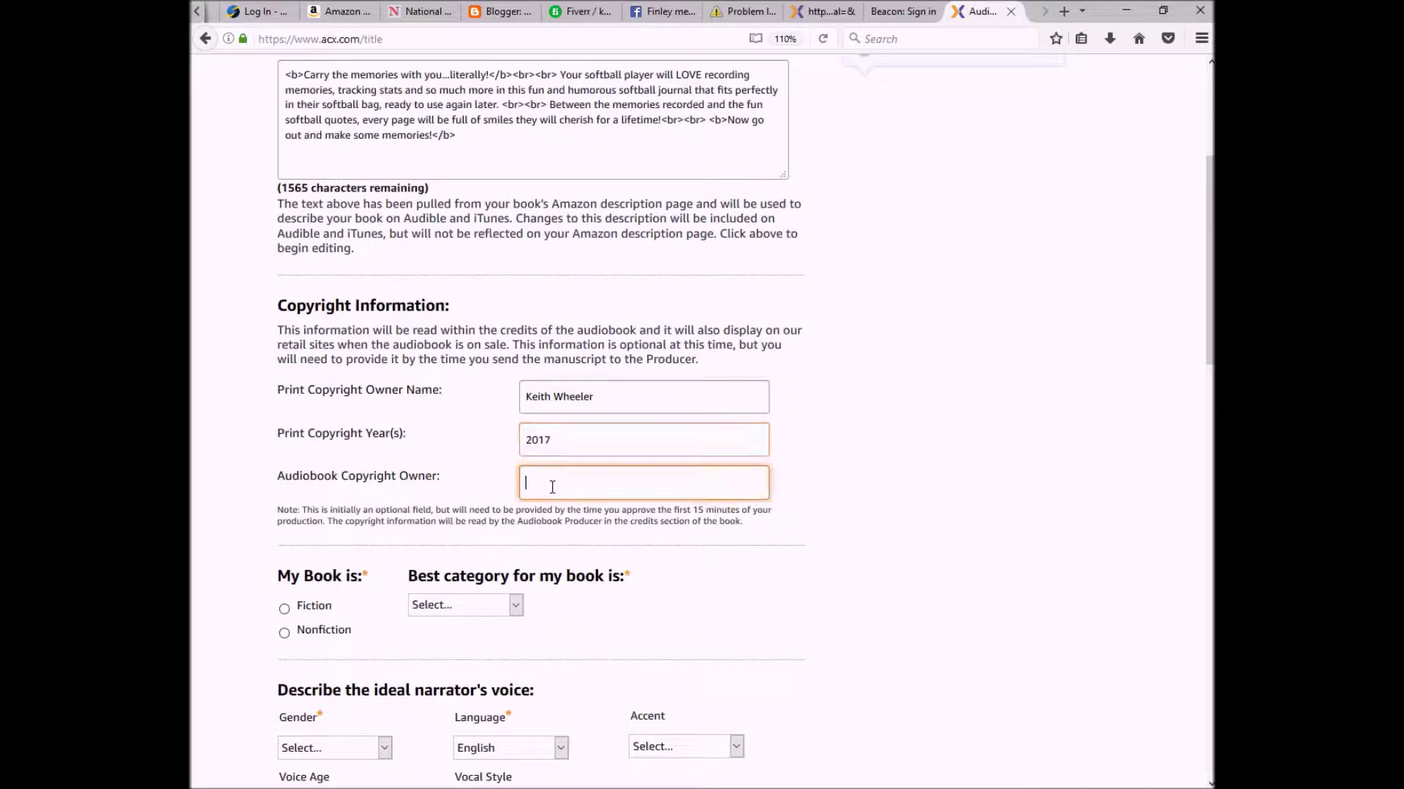
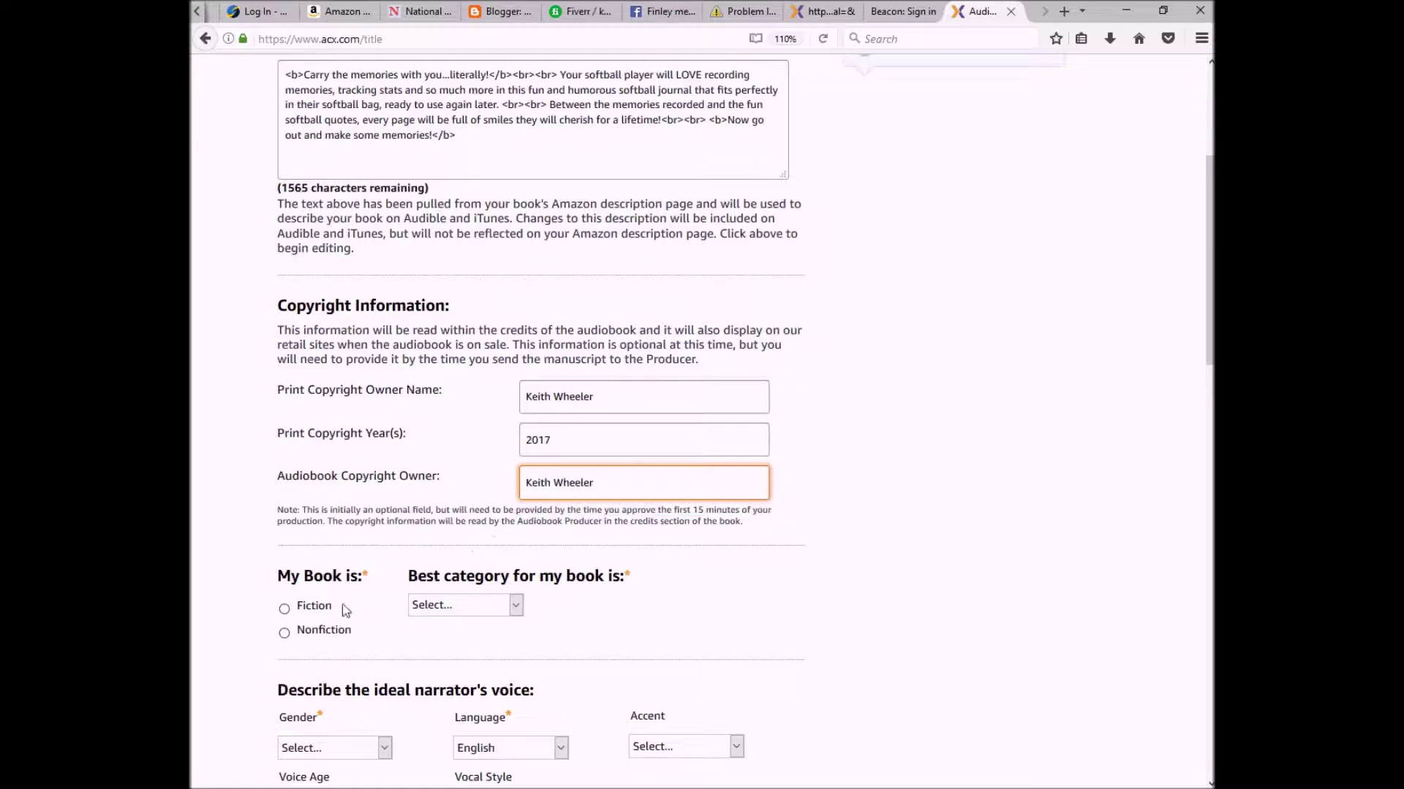
- Mark the book as Nonfiction and open the Best category list
scroll(222, 579, down, 3)
scroll(222, 579, down, 2)
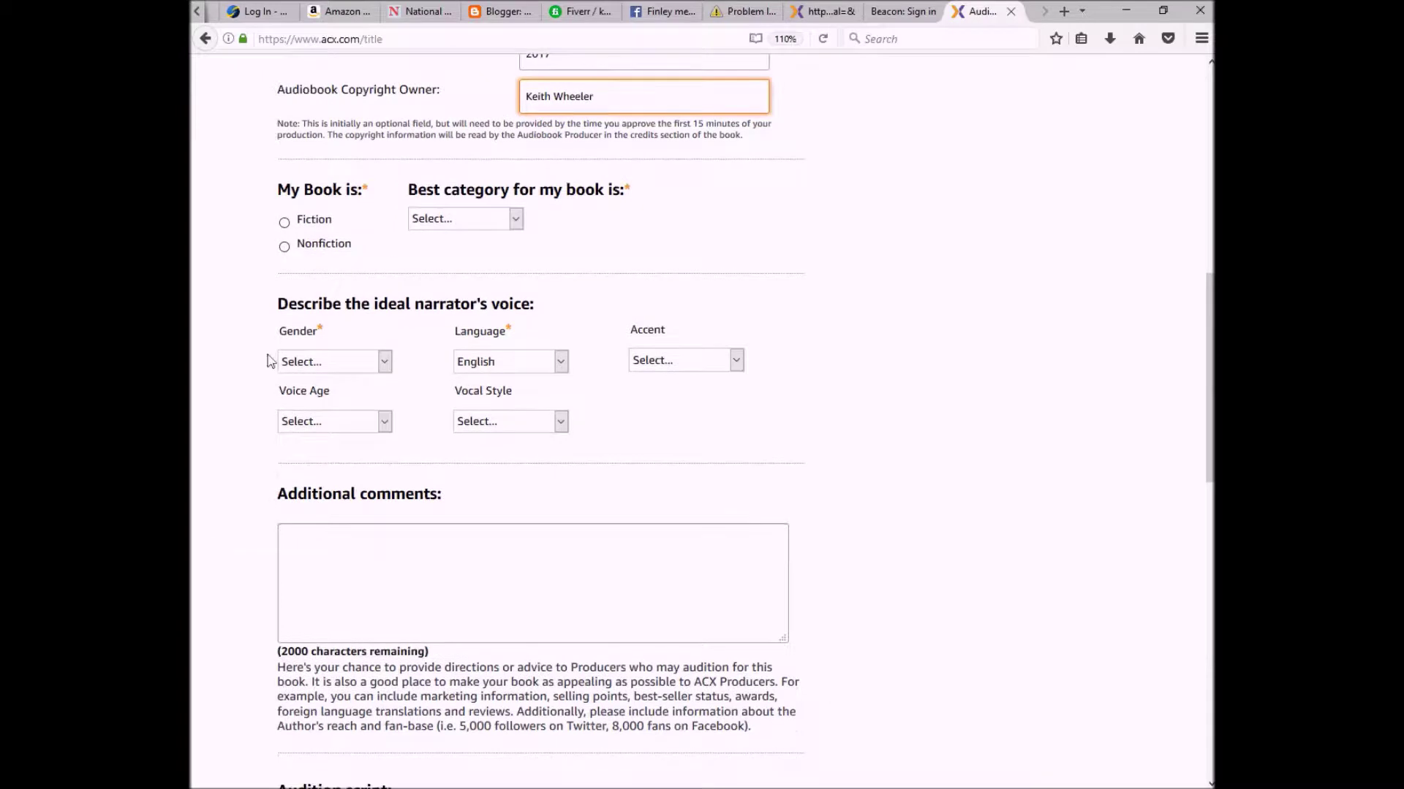
click(286, 249)
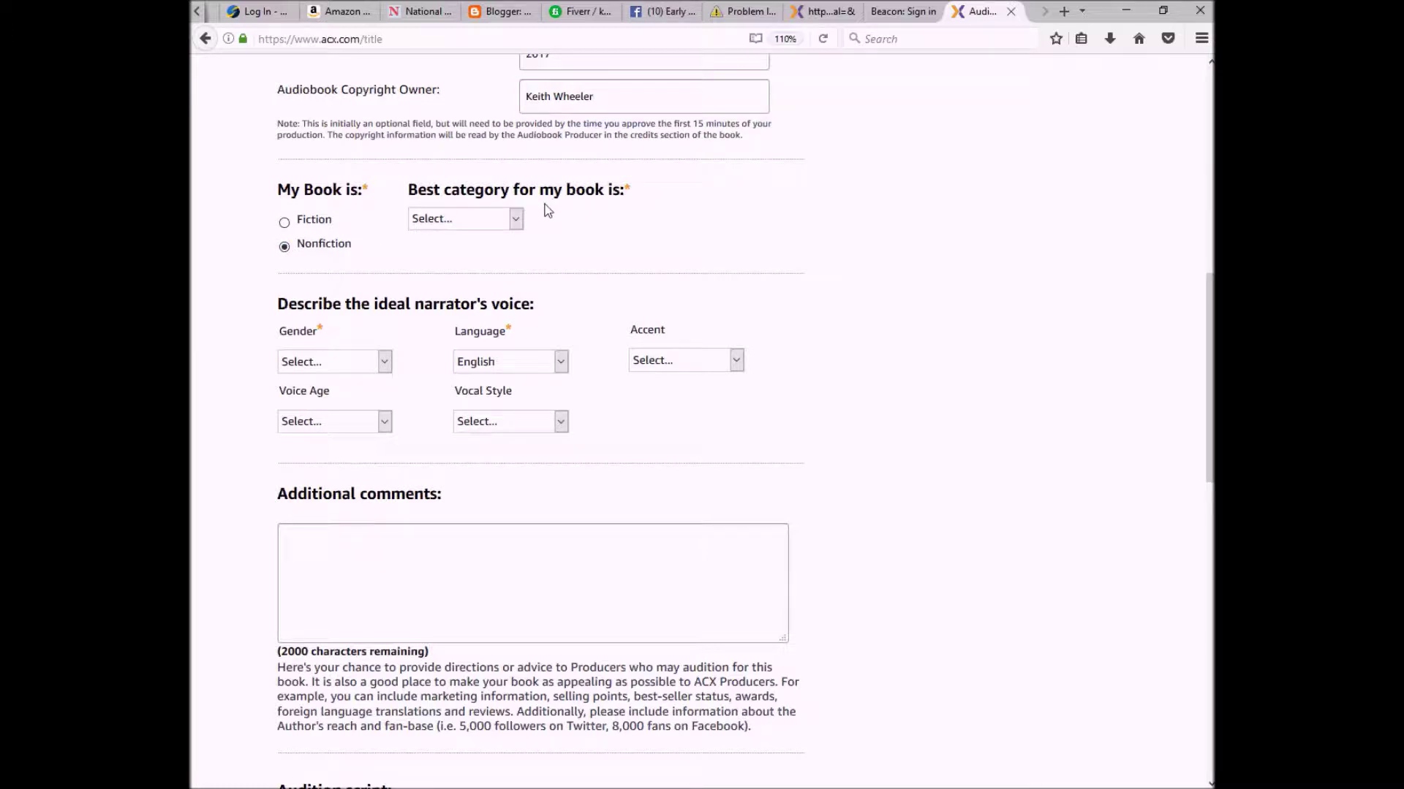
click(516, 219)
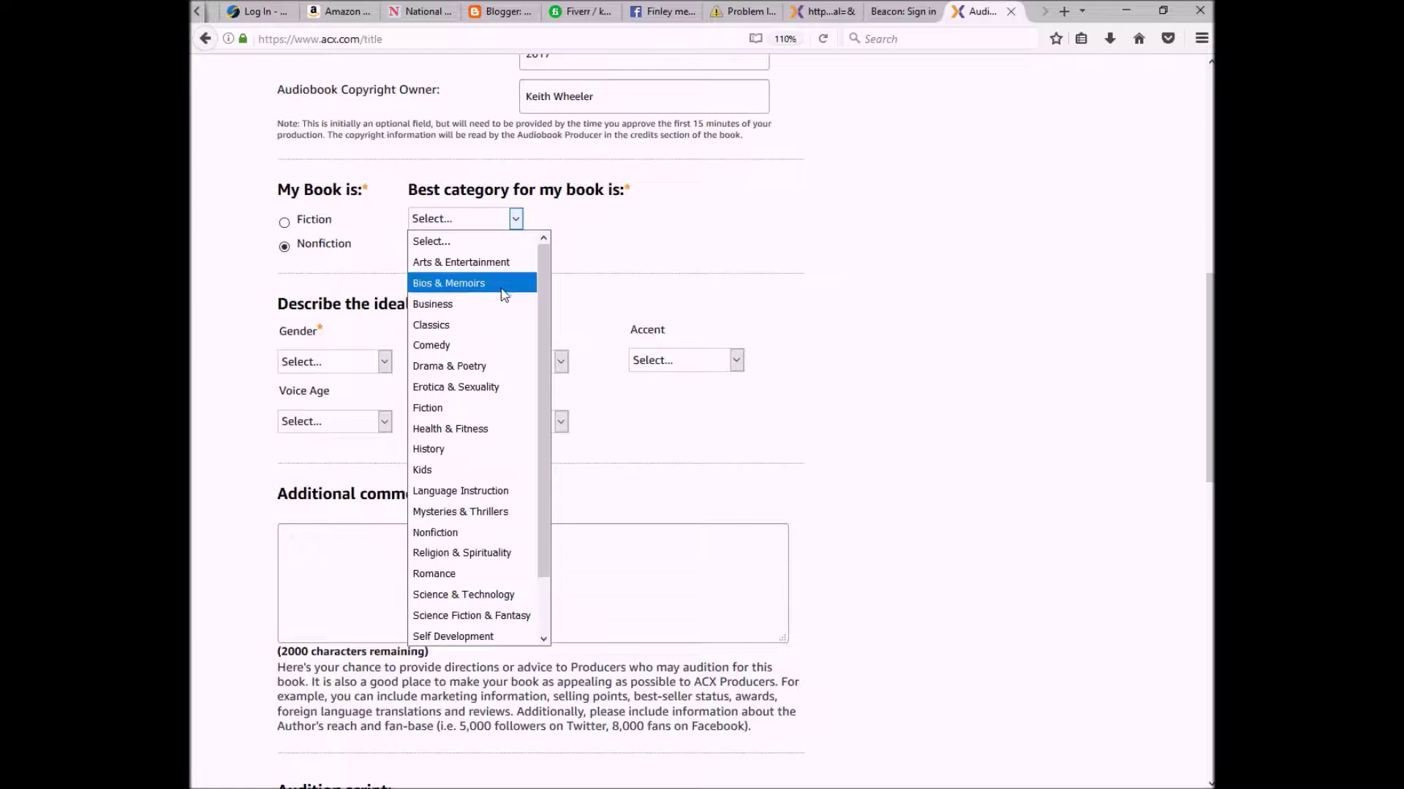
scroll(502, 321, down, 1)
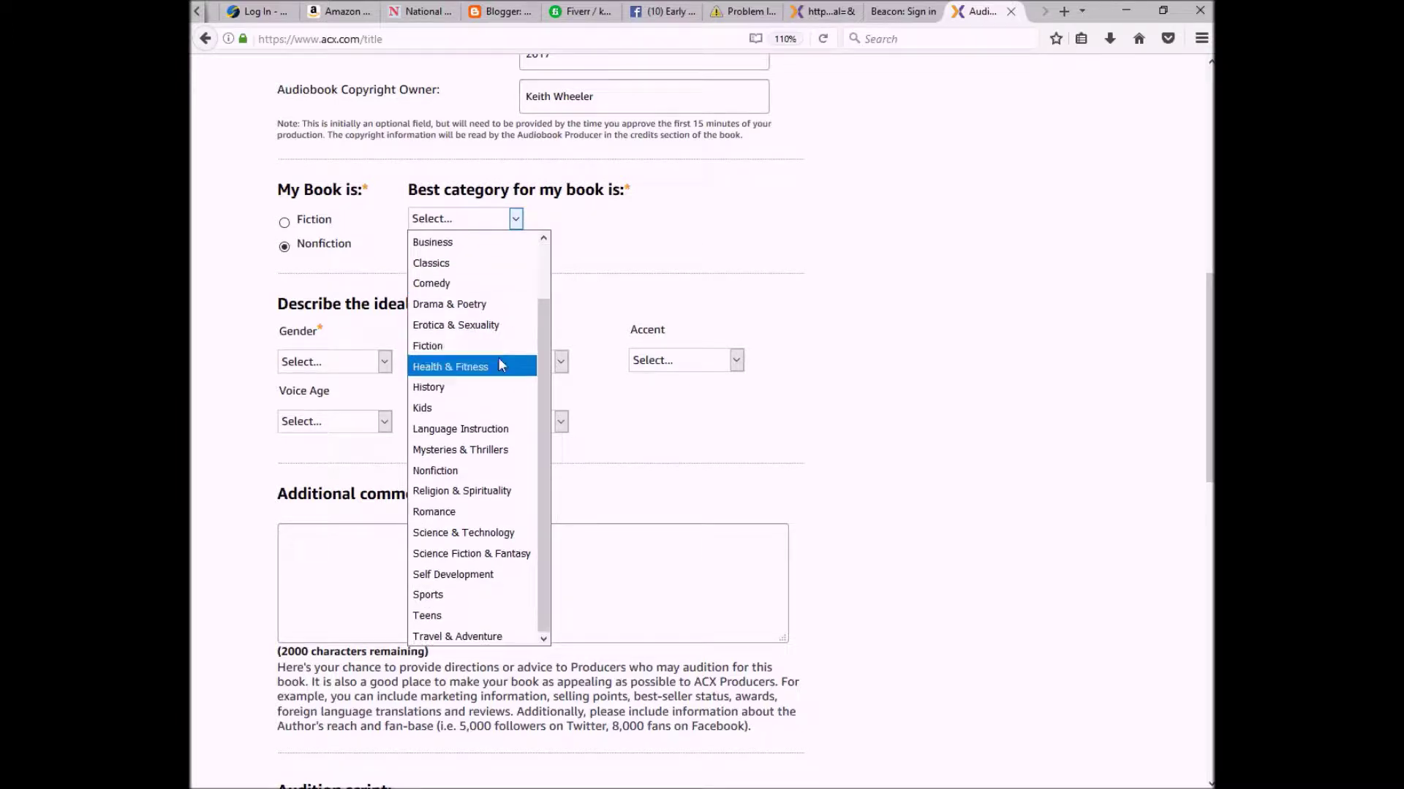
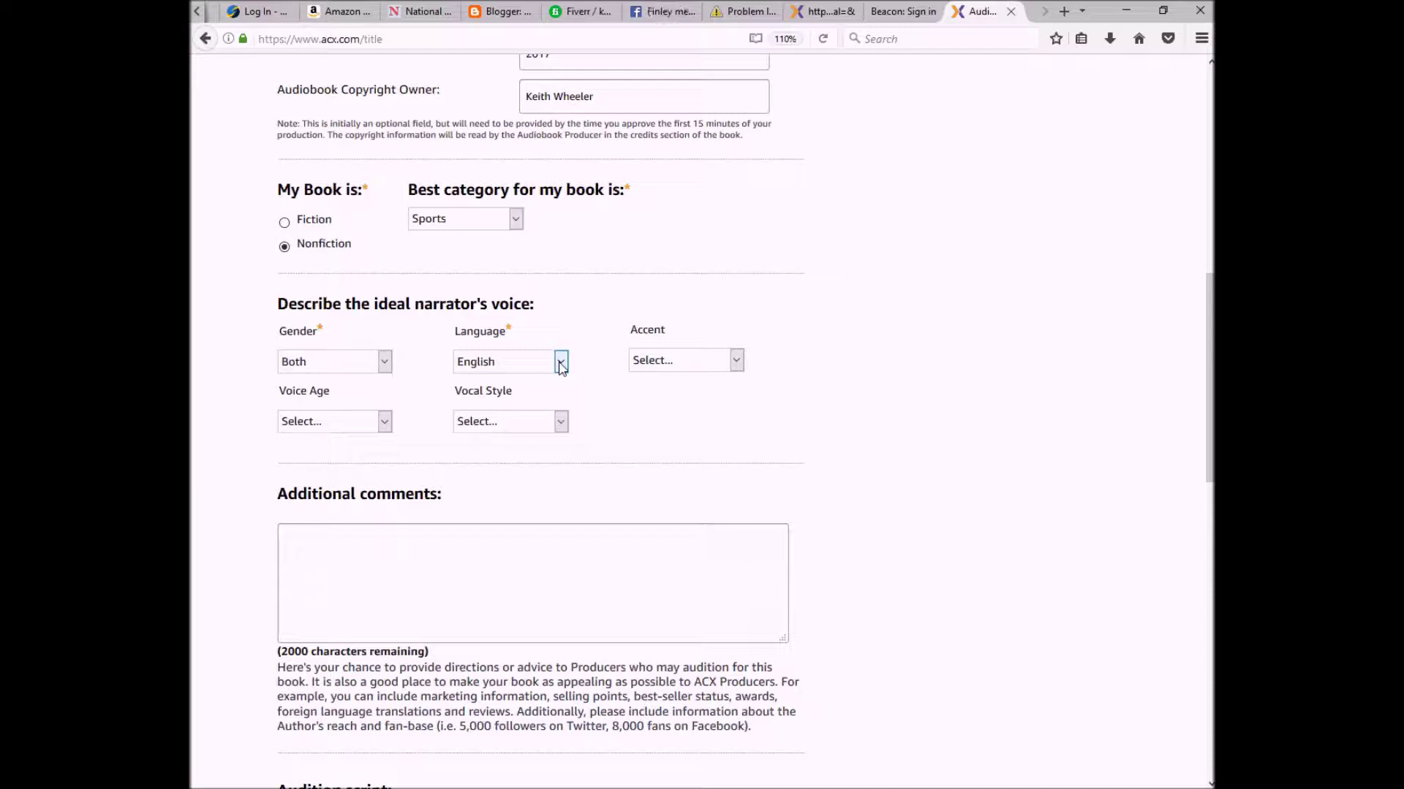
- Choose American-General American as the ideal narrator's accent
click(734, 362)
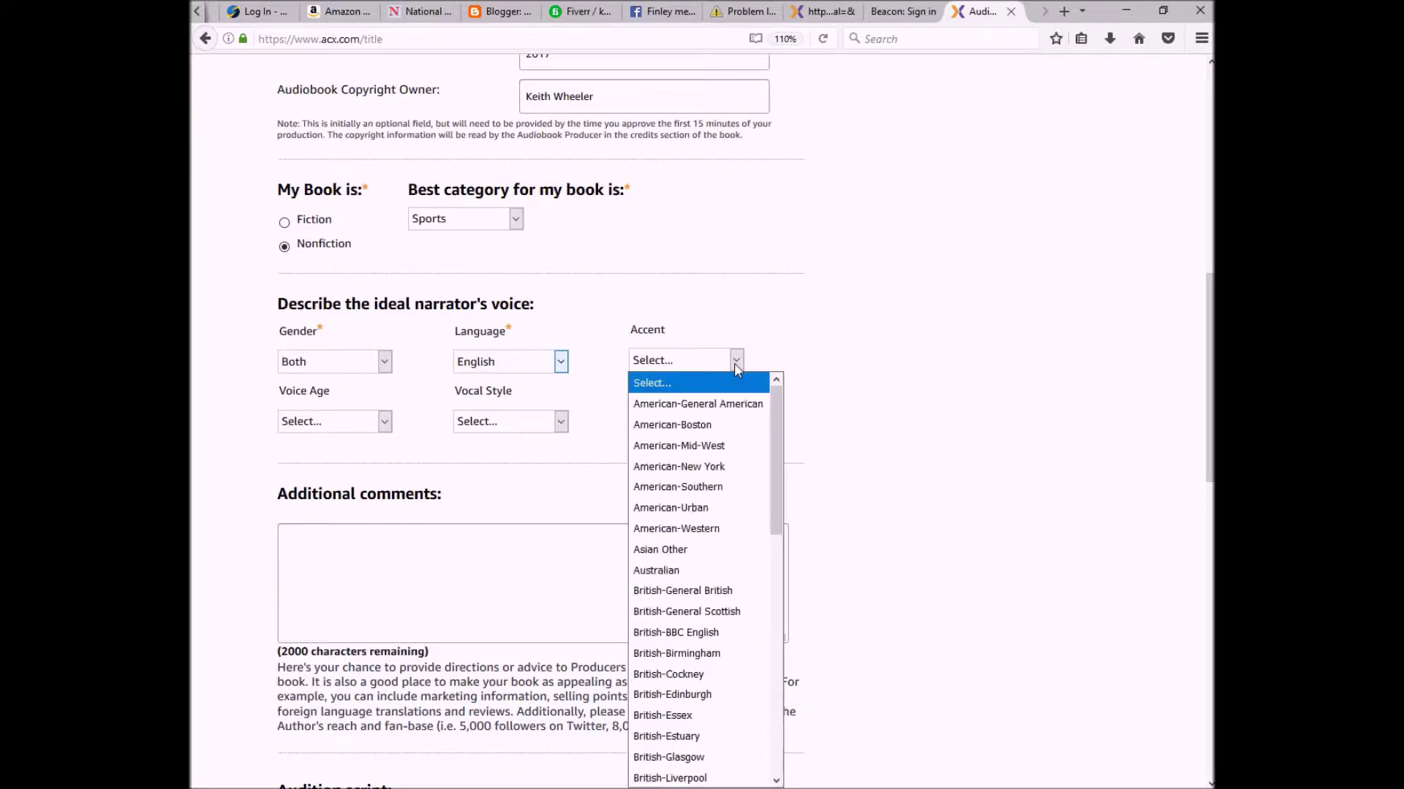
scroll(729, 434, down, 6)
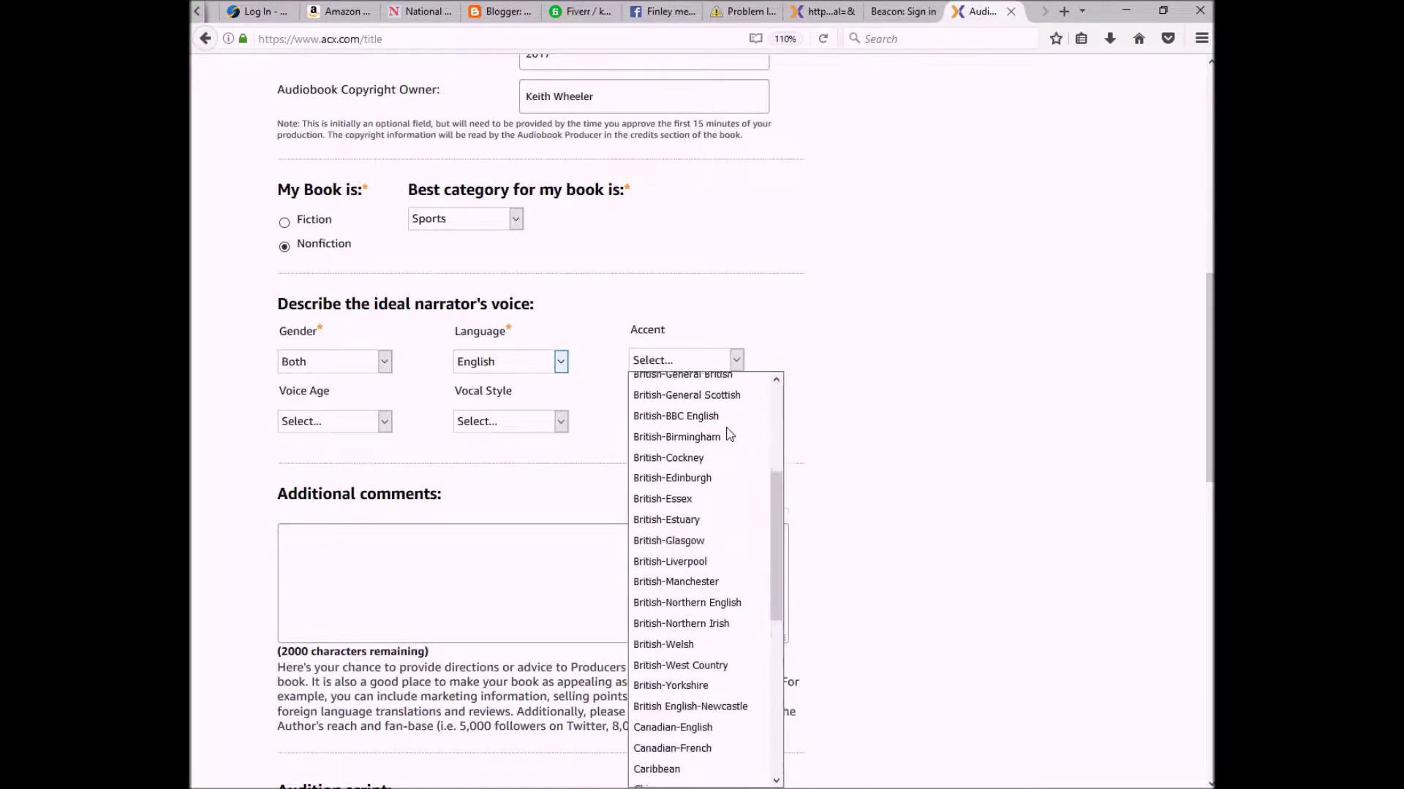
scroll(728, 434, down, 5)
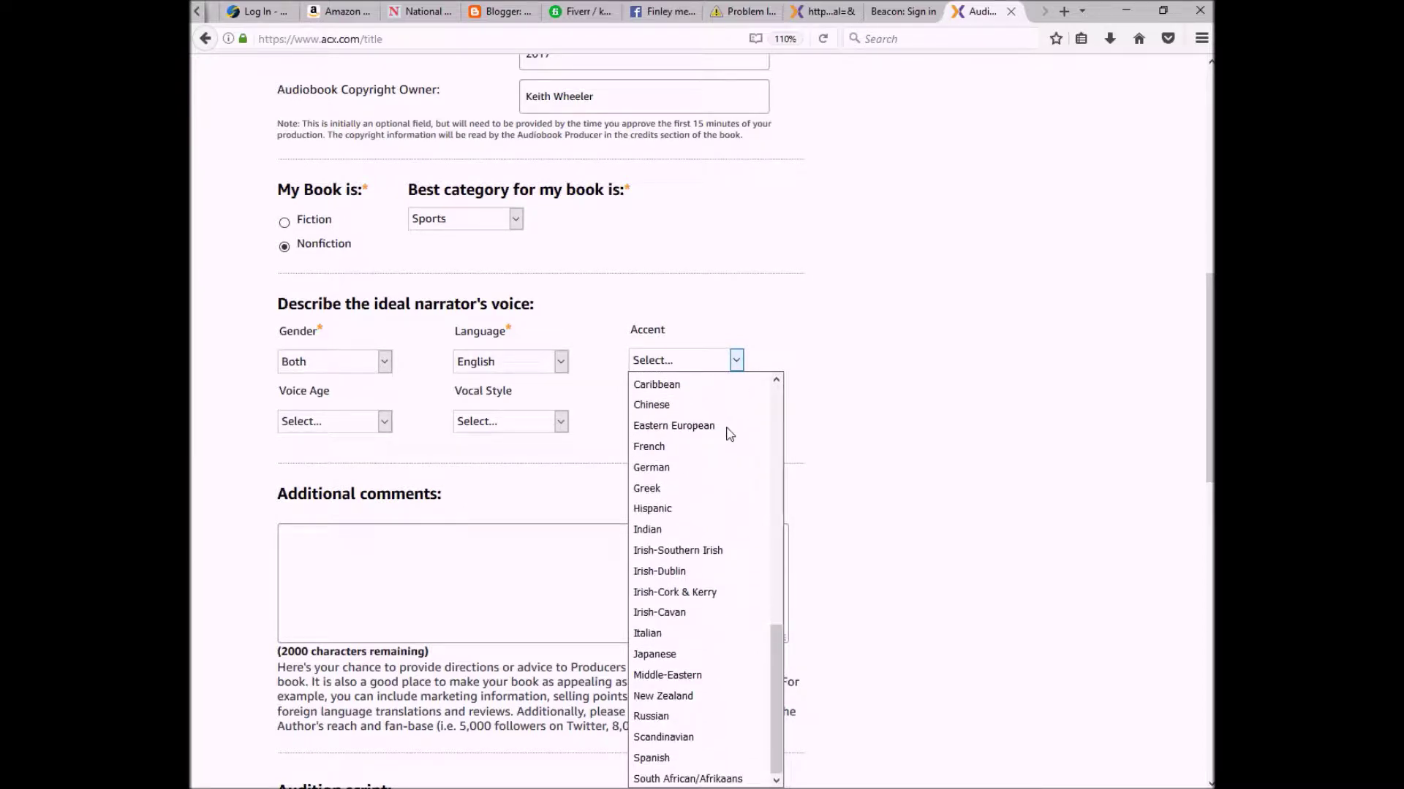
scroll(733, 431, up, 1)
scroll(731, 431, up, 2)
scroll(713, 395, up, 2)
scroll(720, 410, up, 1)
scroll(722, 416, up, 6)
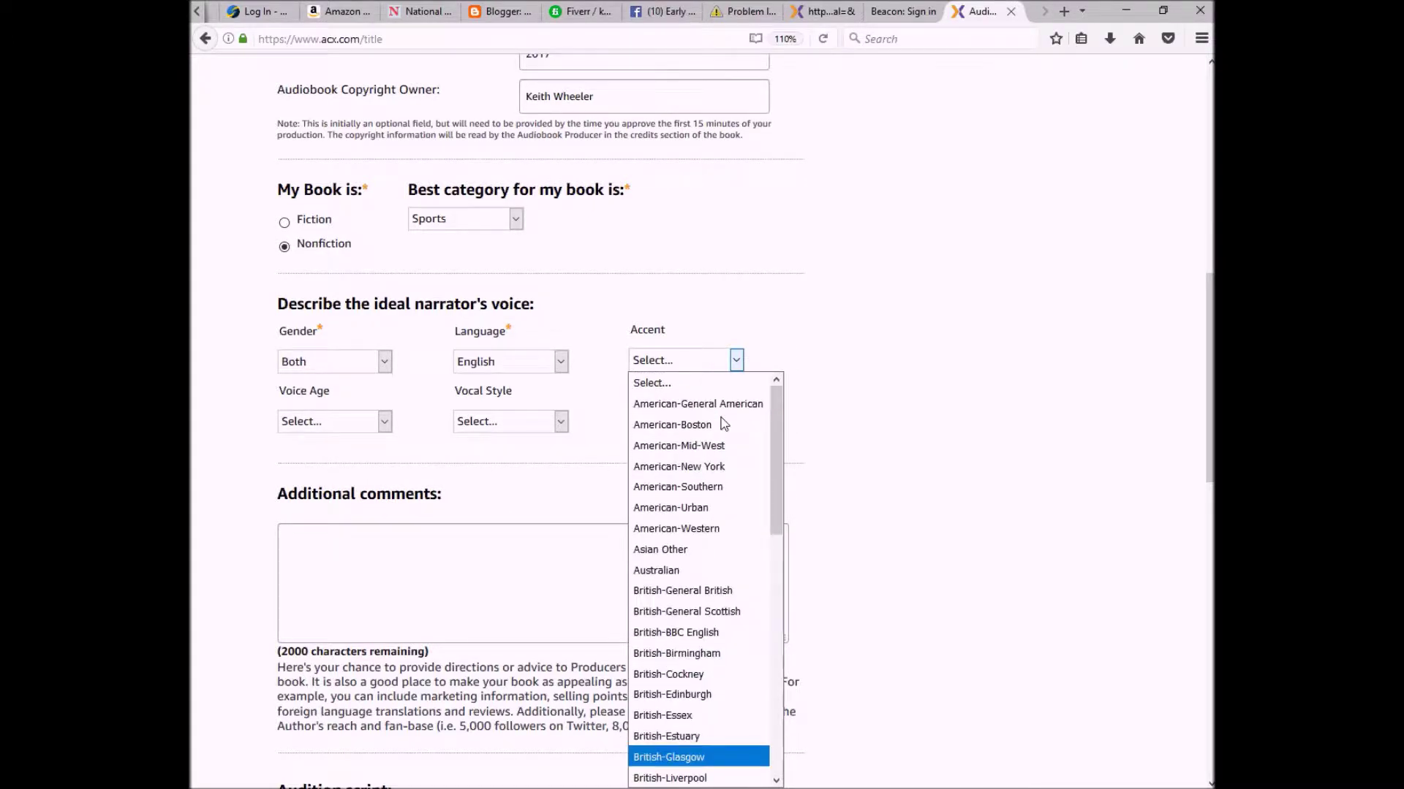
click(726, 413)
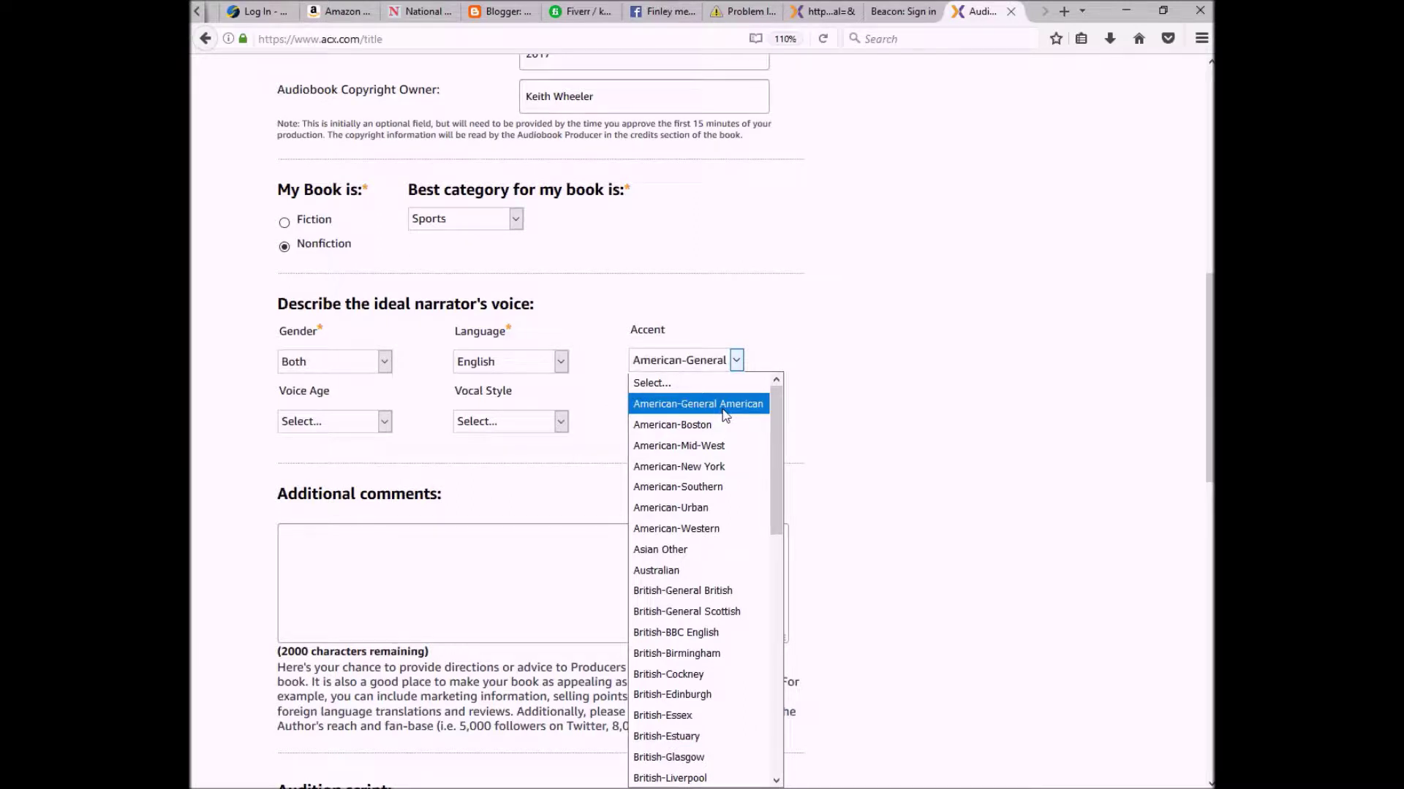
- Set the narrator's voice age to Adult
click(328, 423)
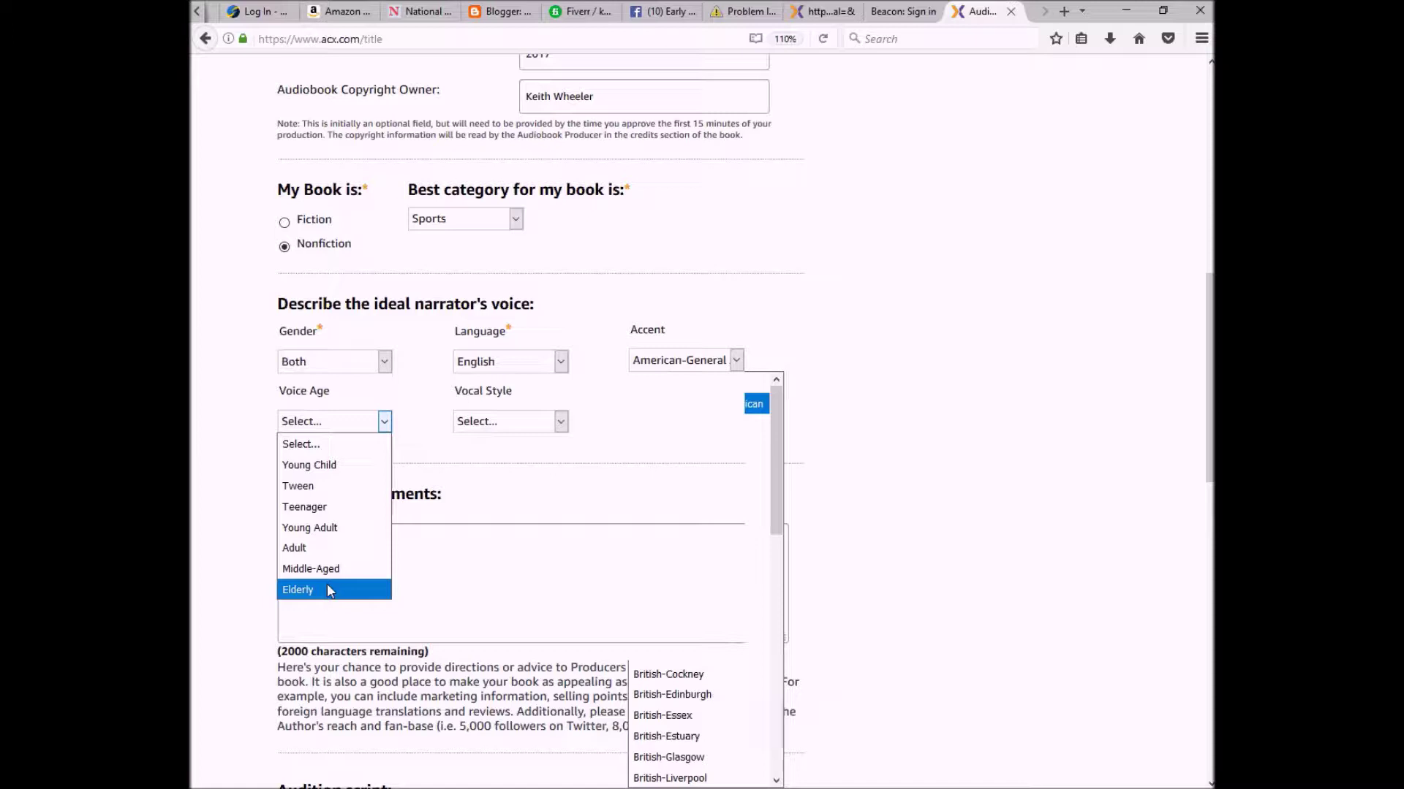
click(325, 554)
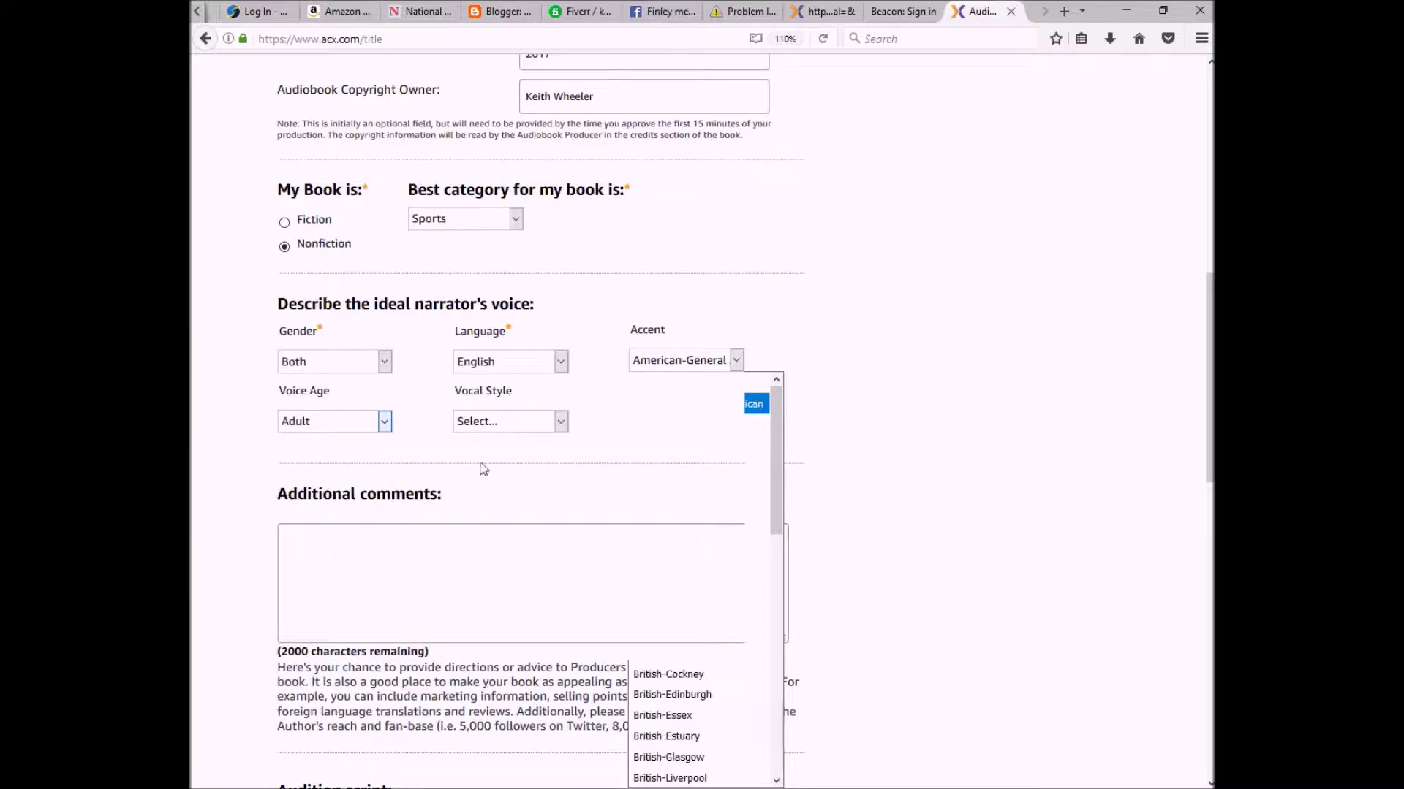
click(500, 422)
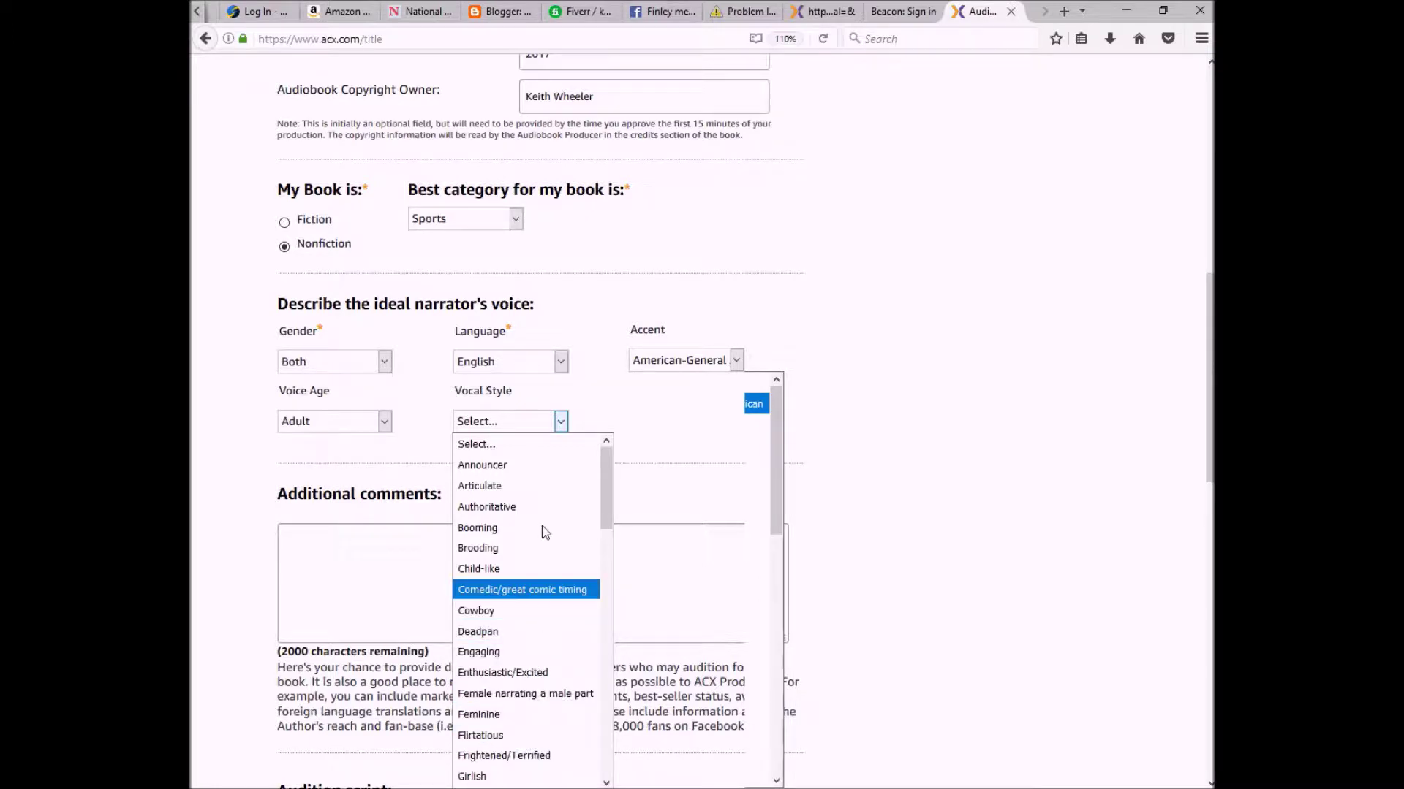
- Pick Enthusiastic/Excited as the narrator's vocal style
click(527, 674)
click(334, 543)
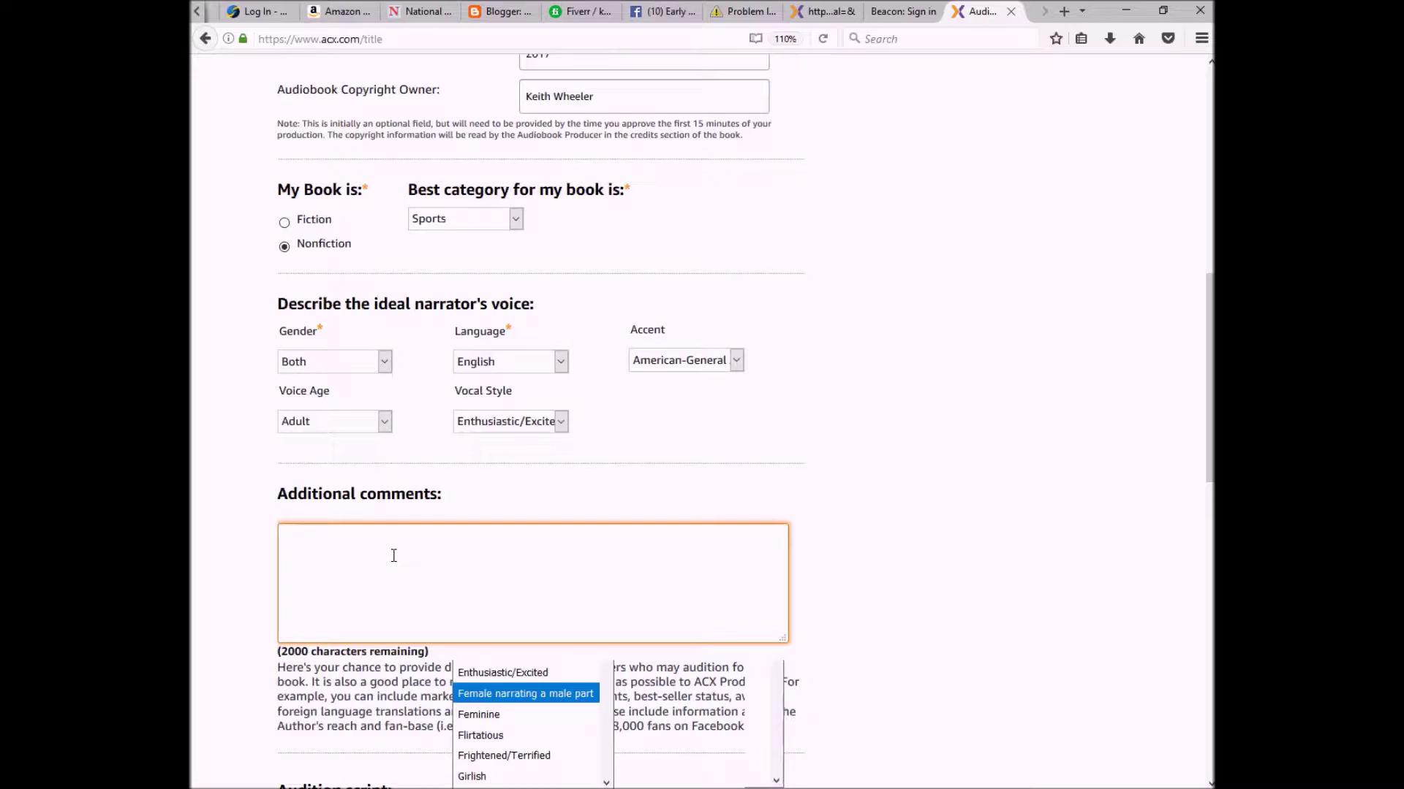
scroll(384, 557, down, 4)
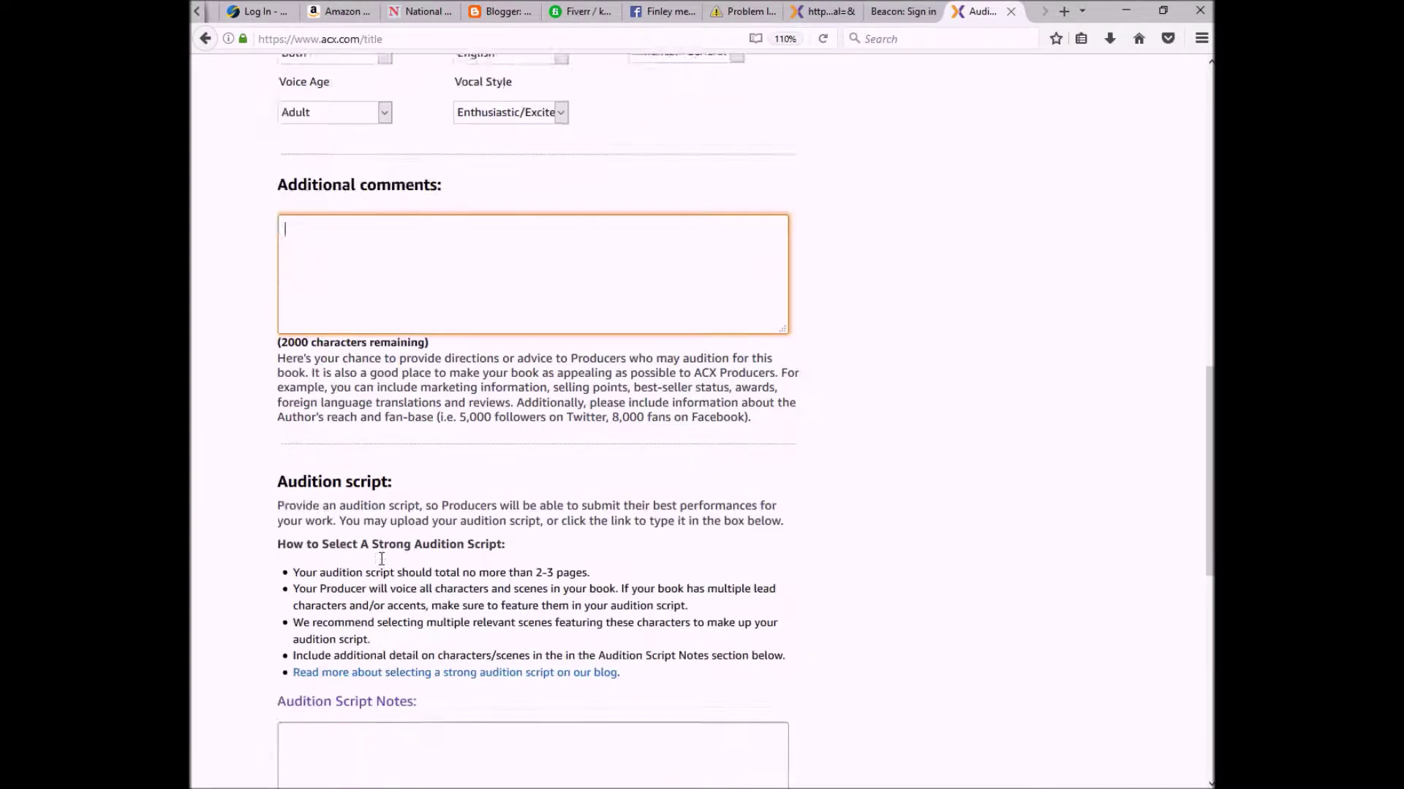
scroll(382, 559, down, 5)
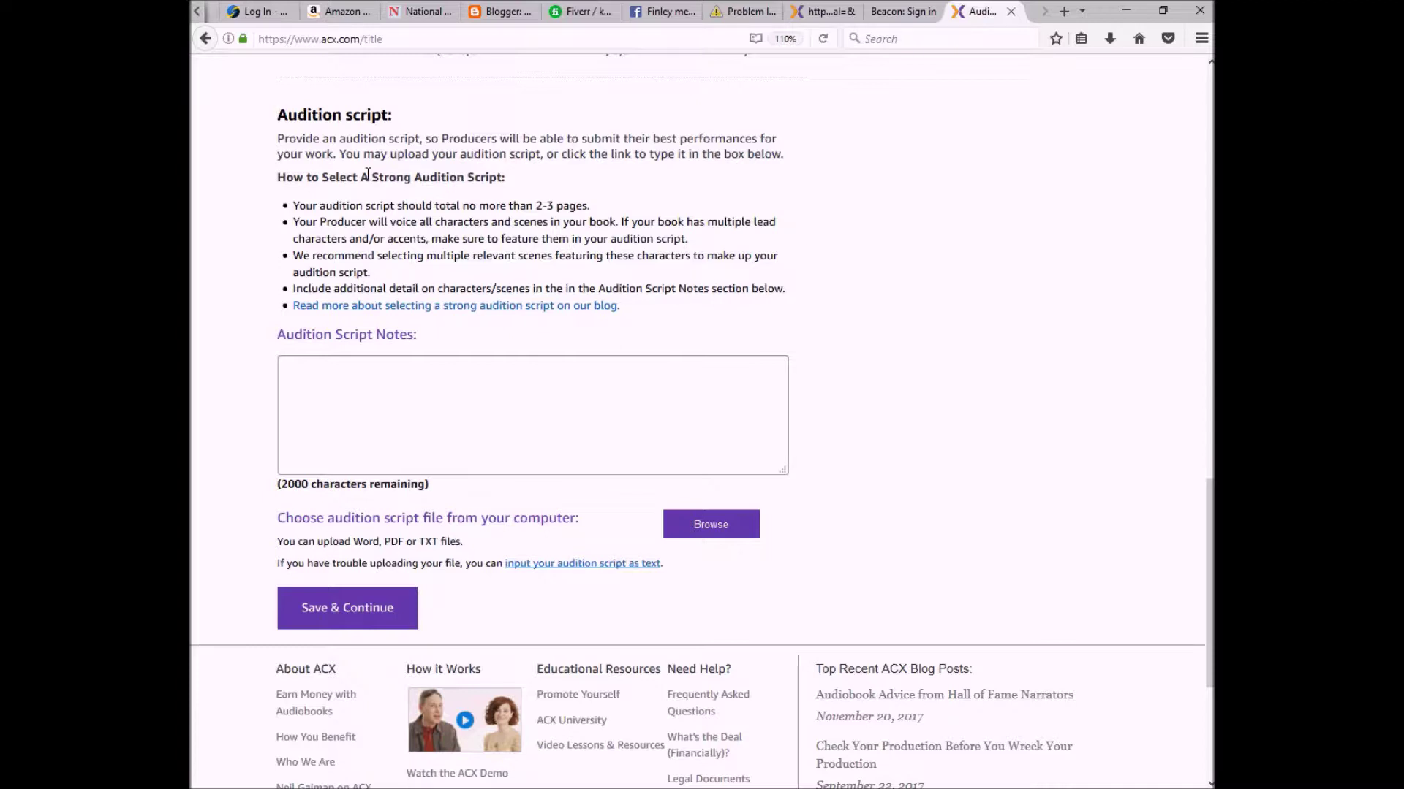
- Open the file upload window from Audition Script Notes to choose an audition script
click(400, 403)
click(383, 380)
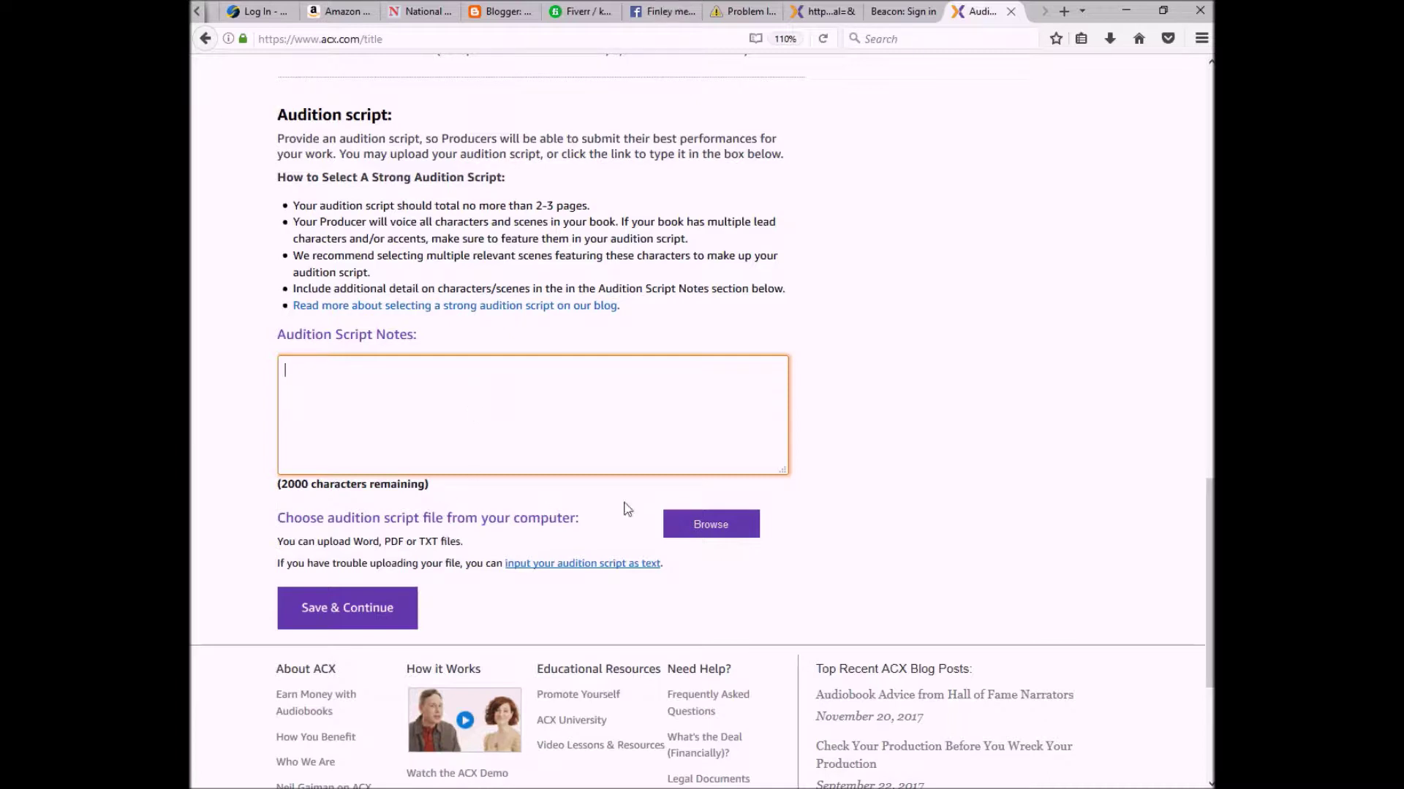
click(698, 523)
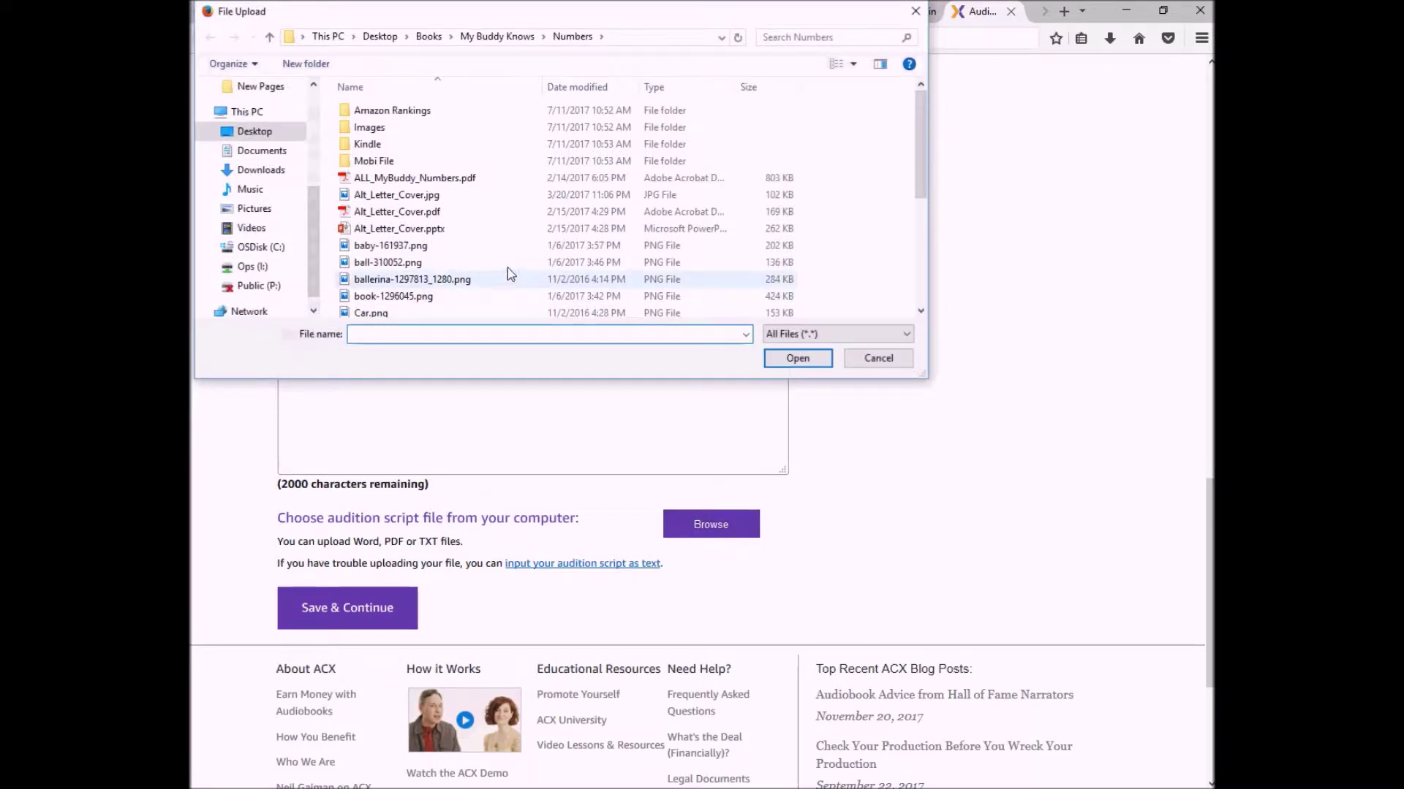
- Upload MyBuddy_Numbers.pdf as the audition script and save the title profile
scroll(507, 267, down, 2)
scroll(502, 263, down, 2)
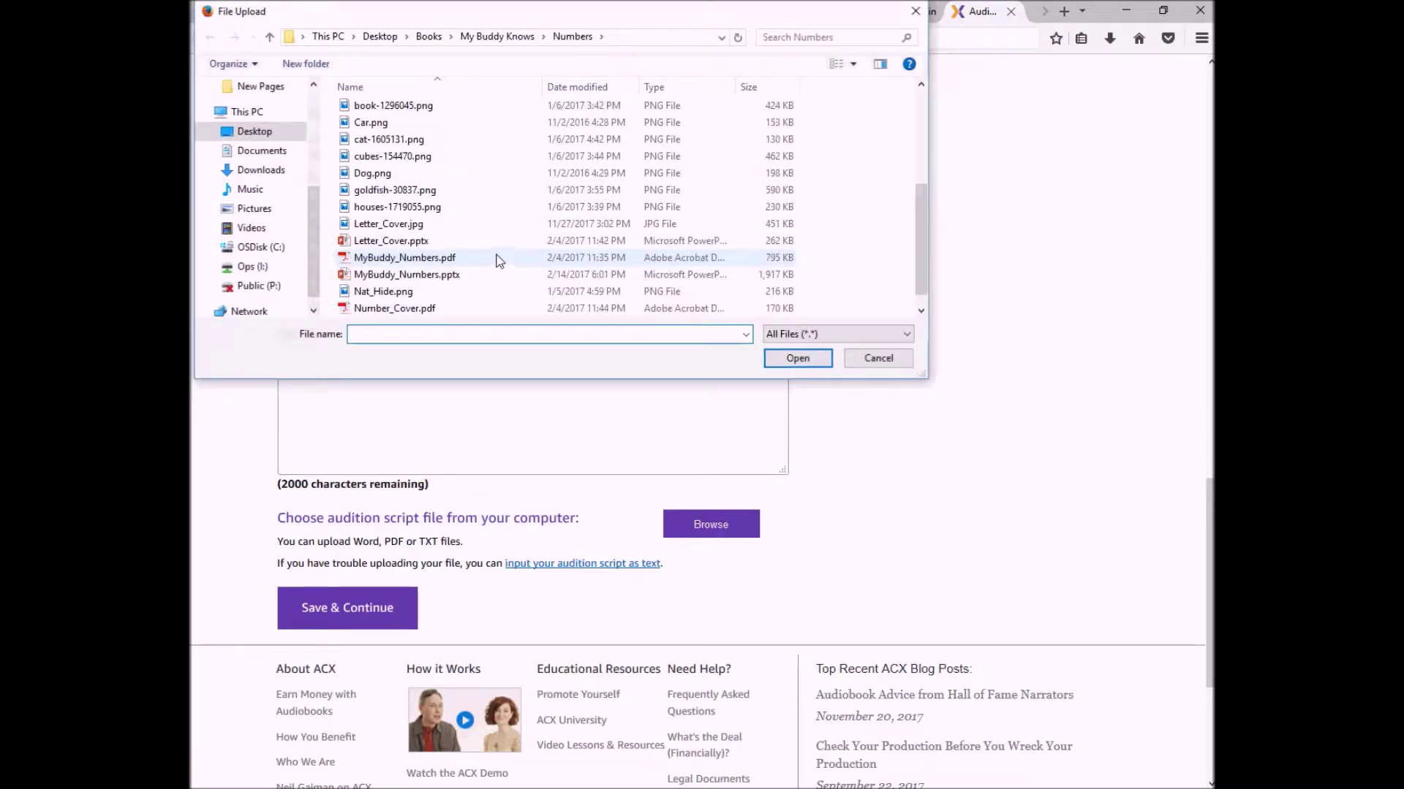
double_click(479, 258)
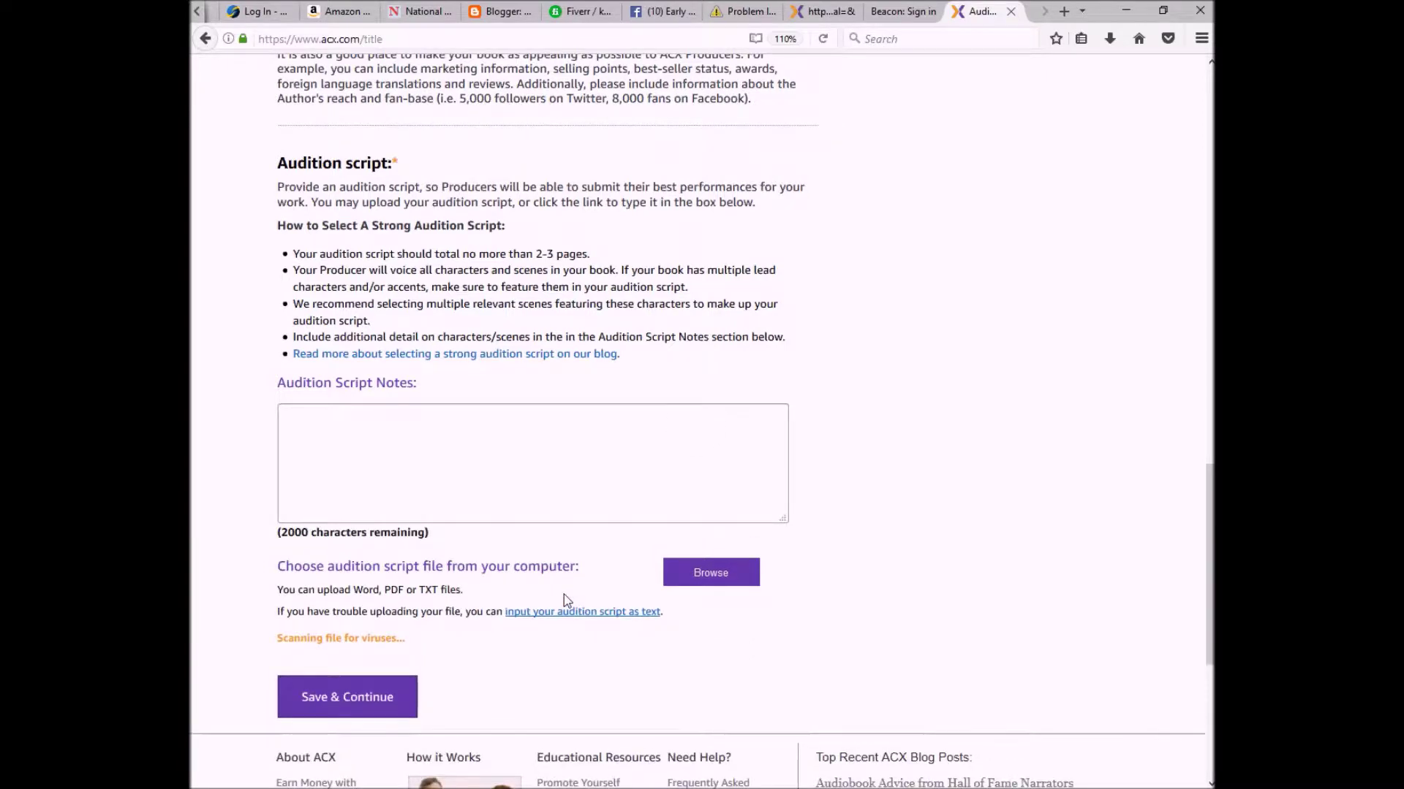
click(378, 714)
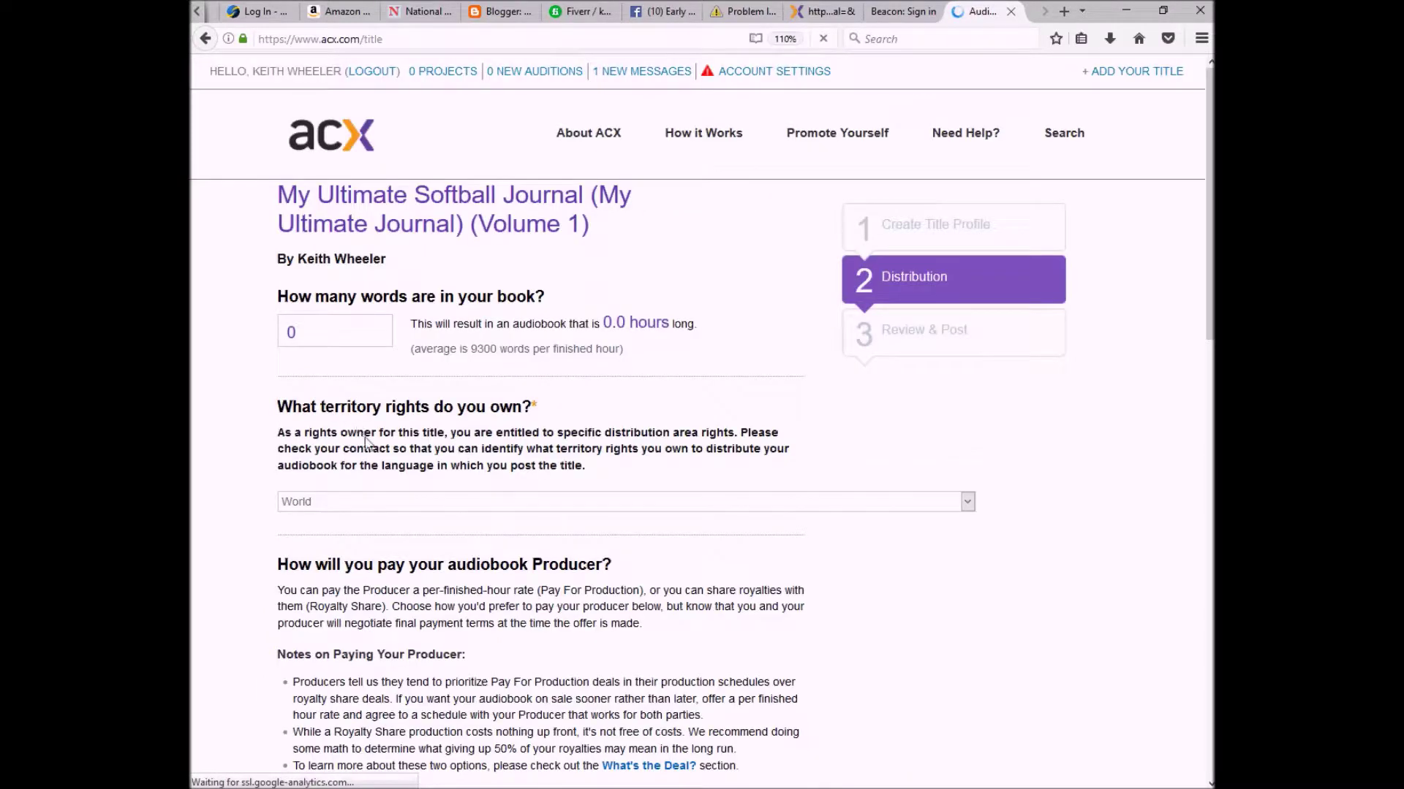
- Replace the book's word count of 0 with 1500, giving a 0.2-hour estimate
click(311, 336)
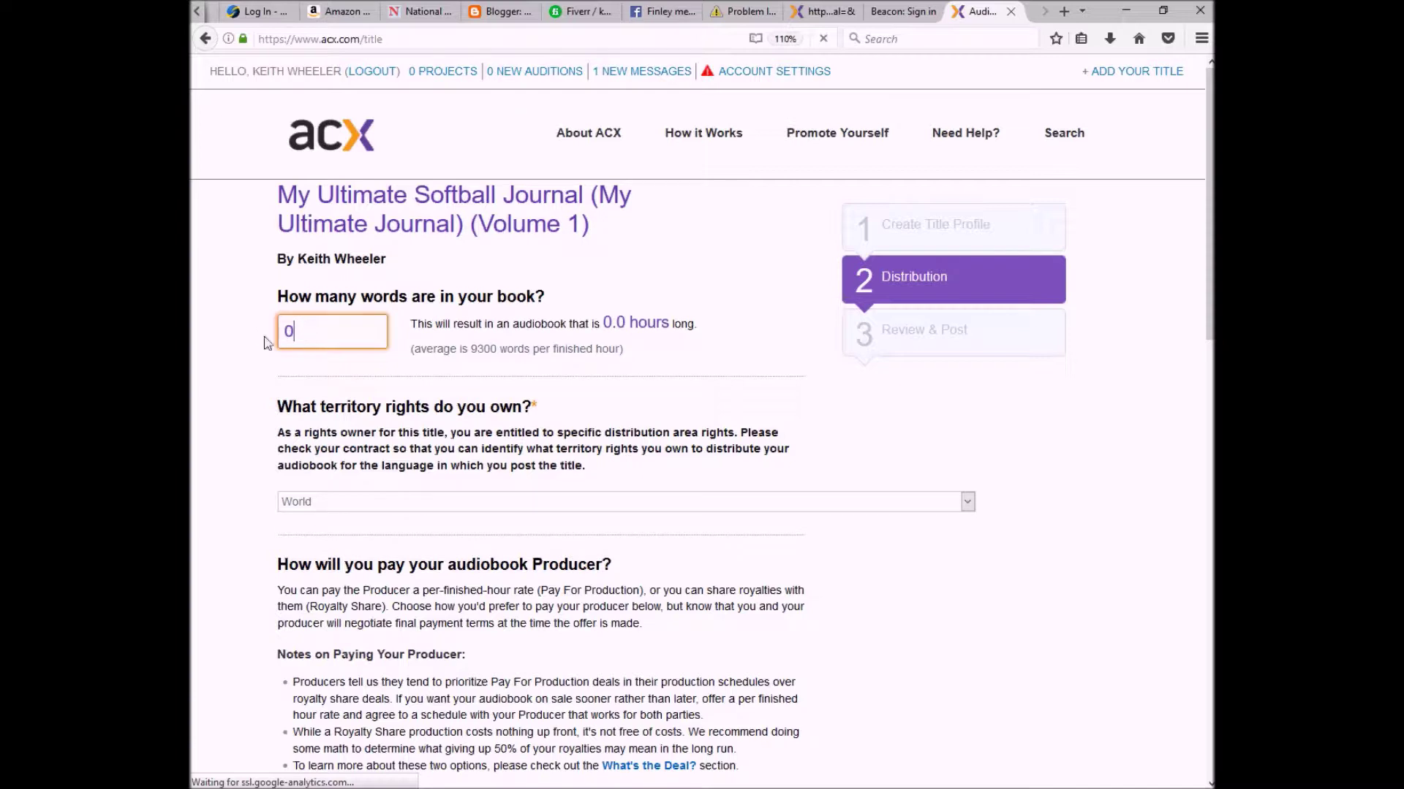
double_click(310, 338)
text(1500)
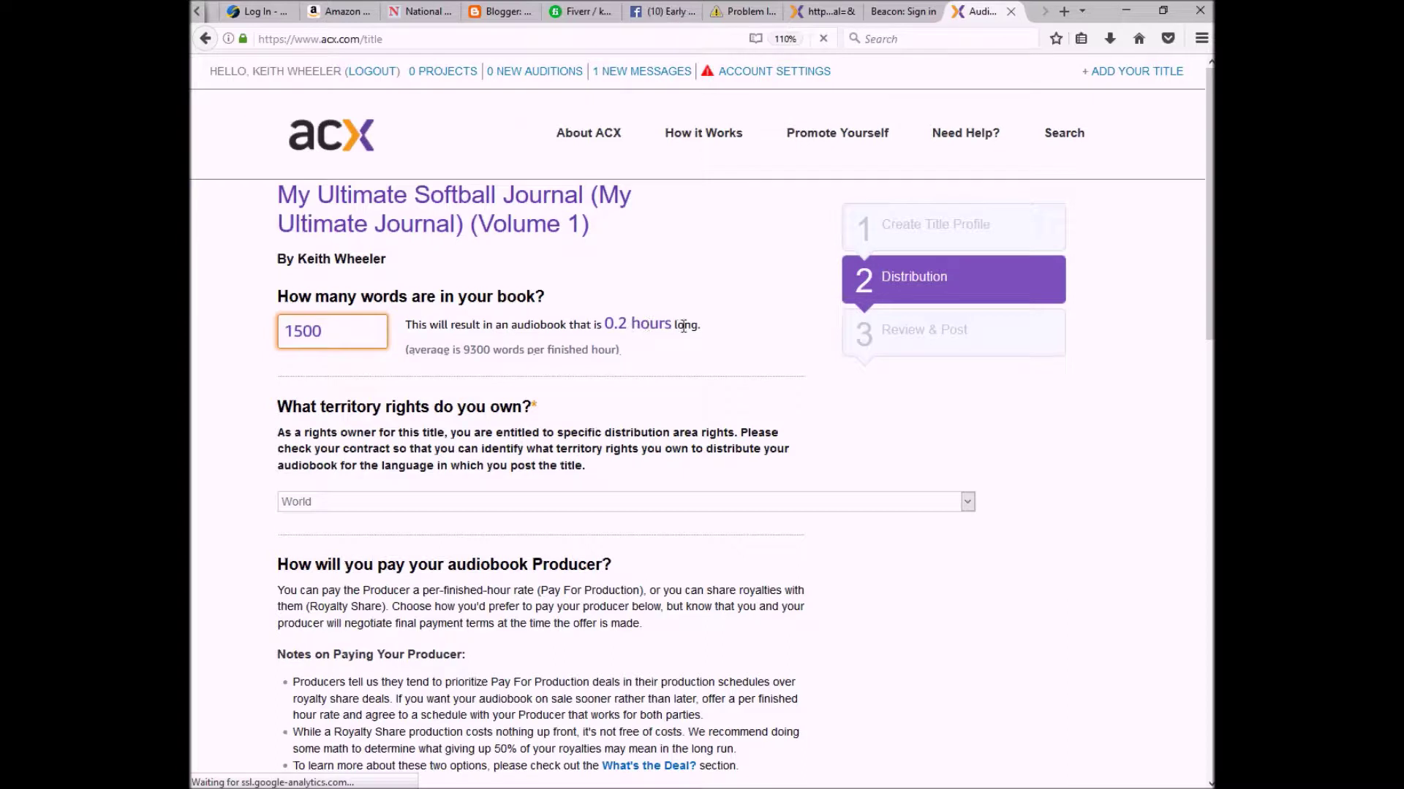
click(630, 322)
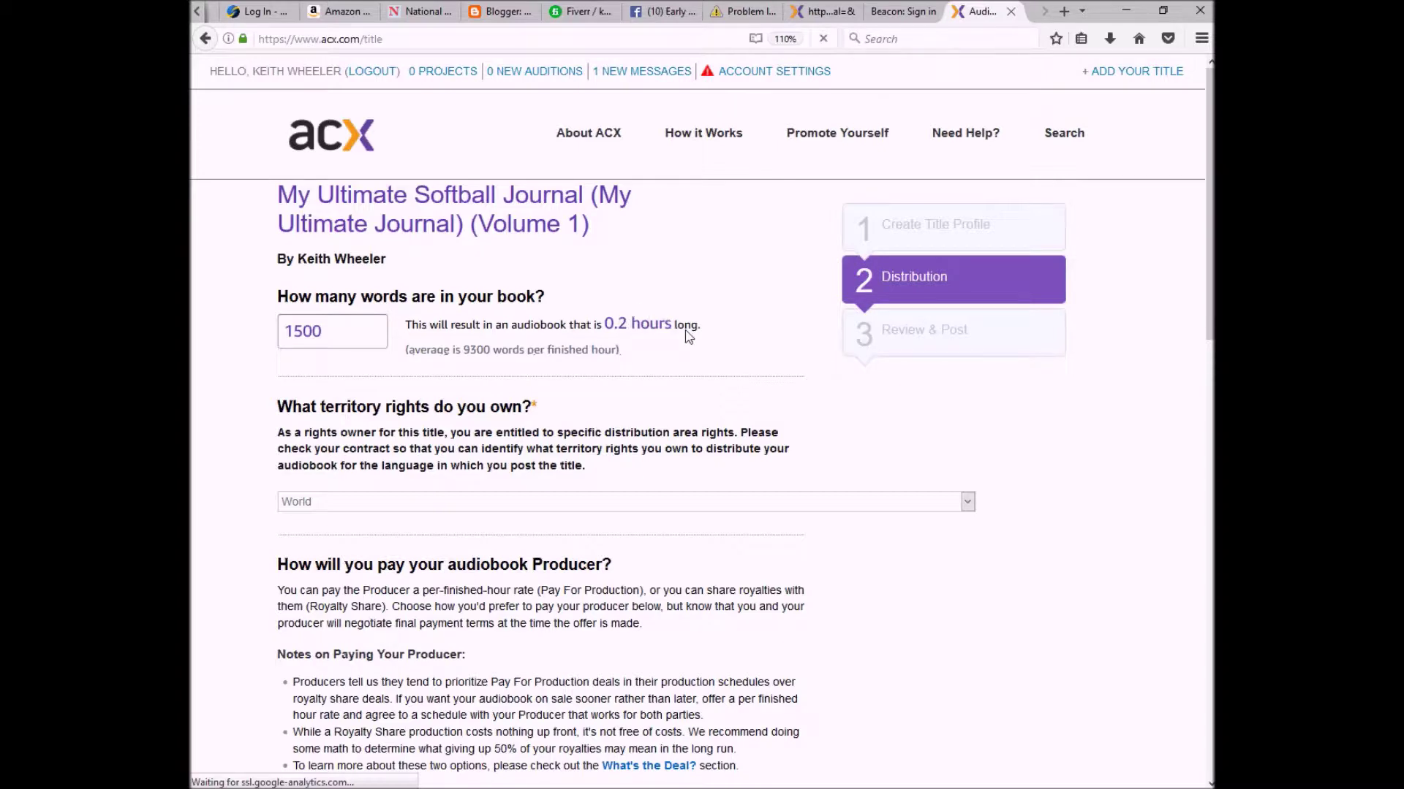
scroll(629, 329, down, 2)
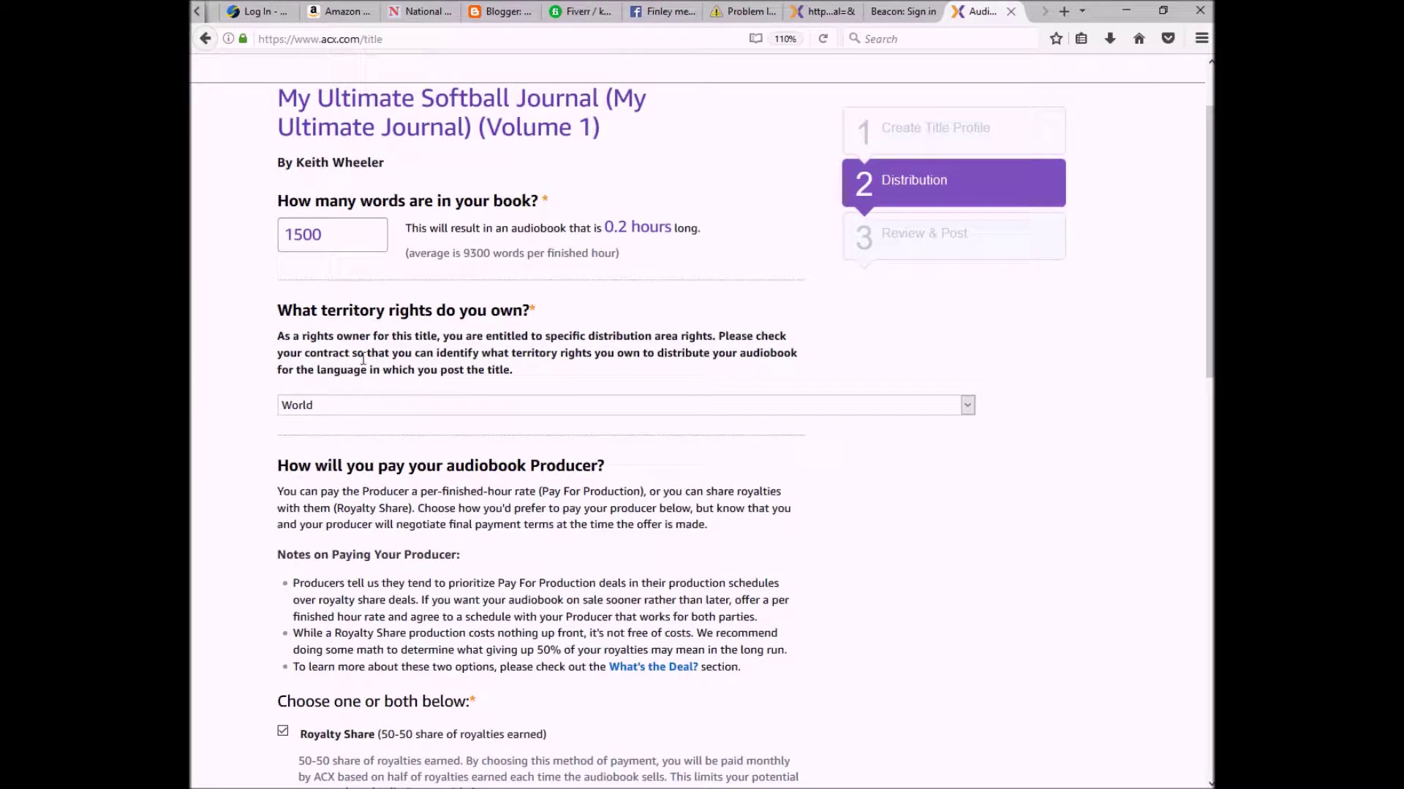
scroll(348, 414, down, 6)
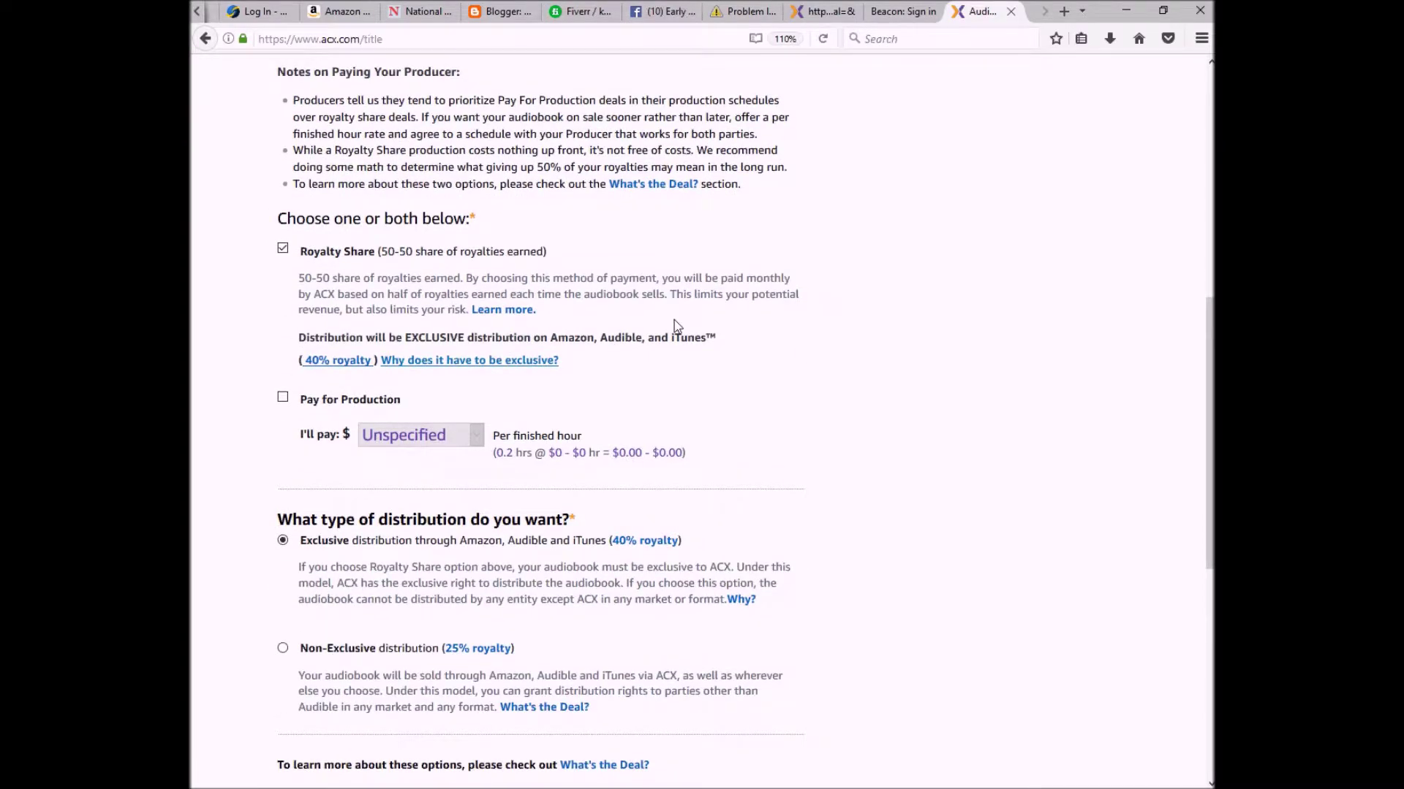
scroll(674, 319, up, 1)
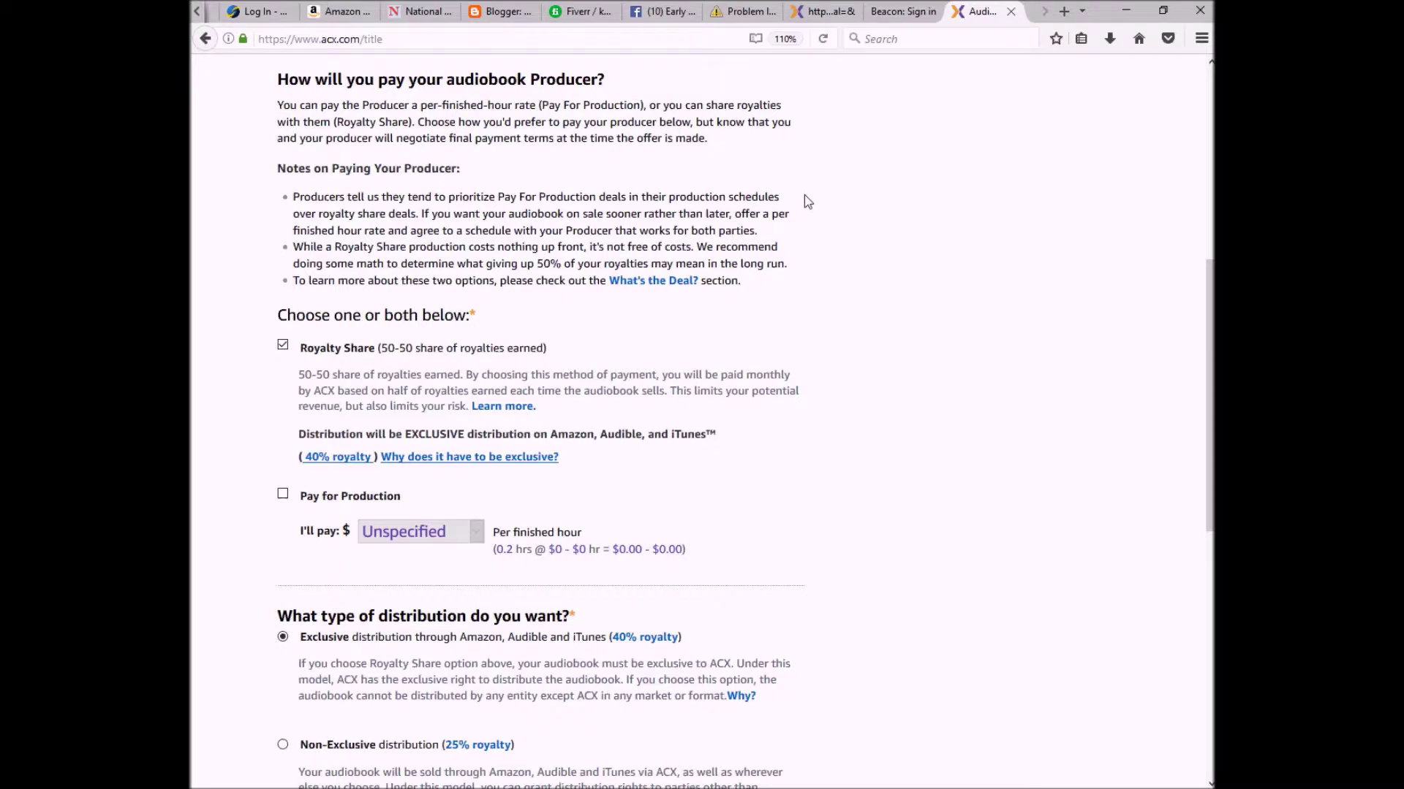
scroll(804, 194, up, 4)
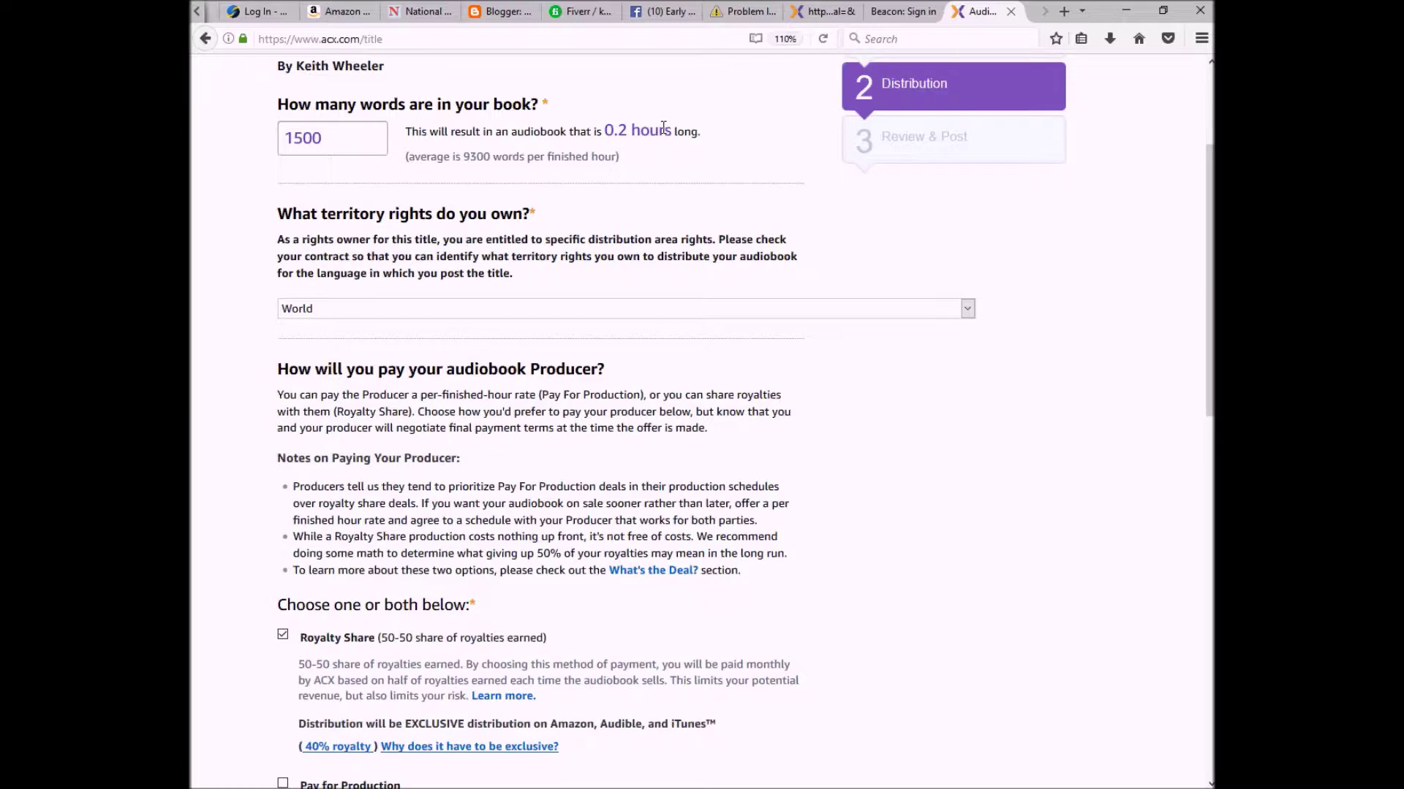
scroll(663, 128, down, 2)
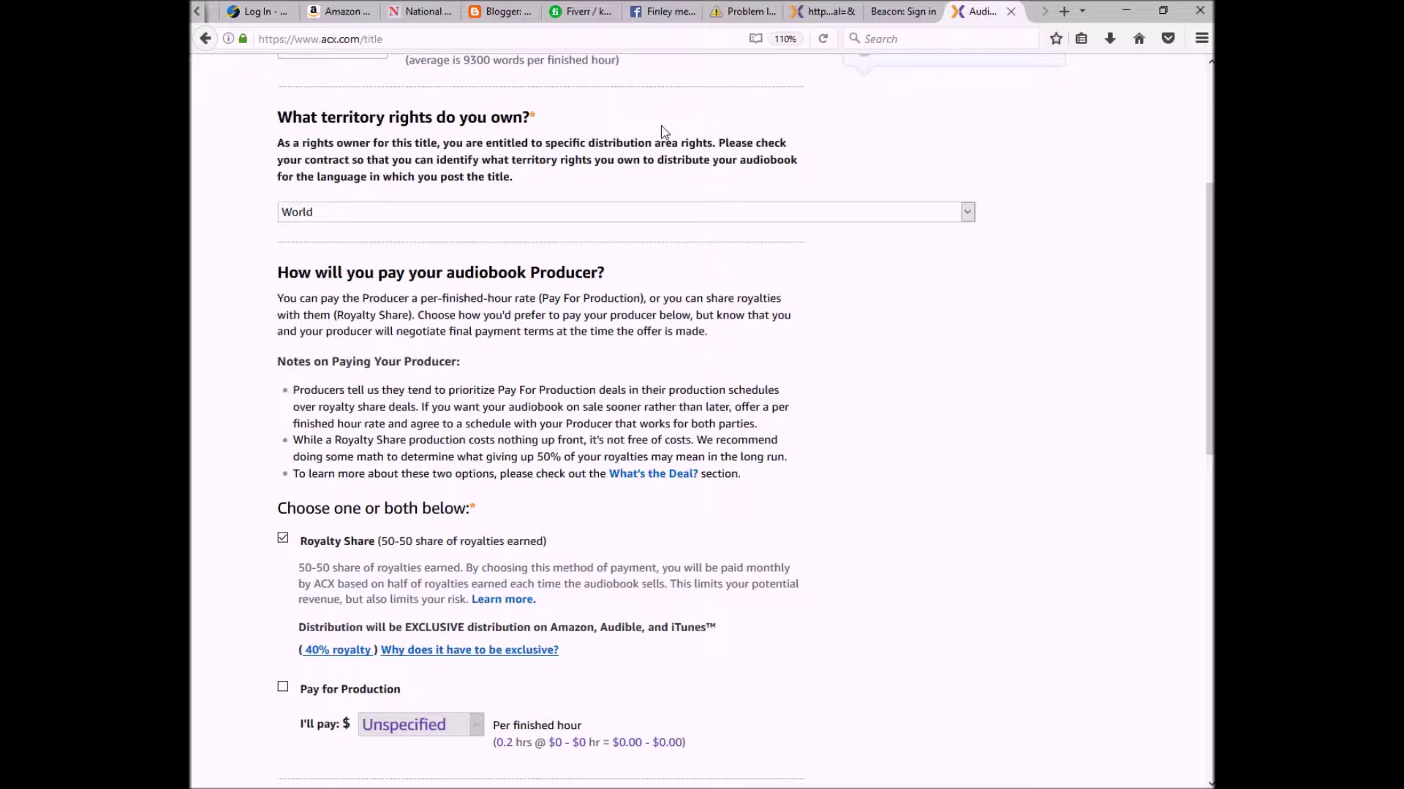
scroll(664, 132, down, 4)
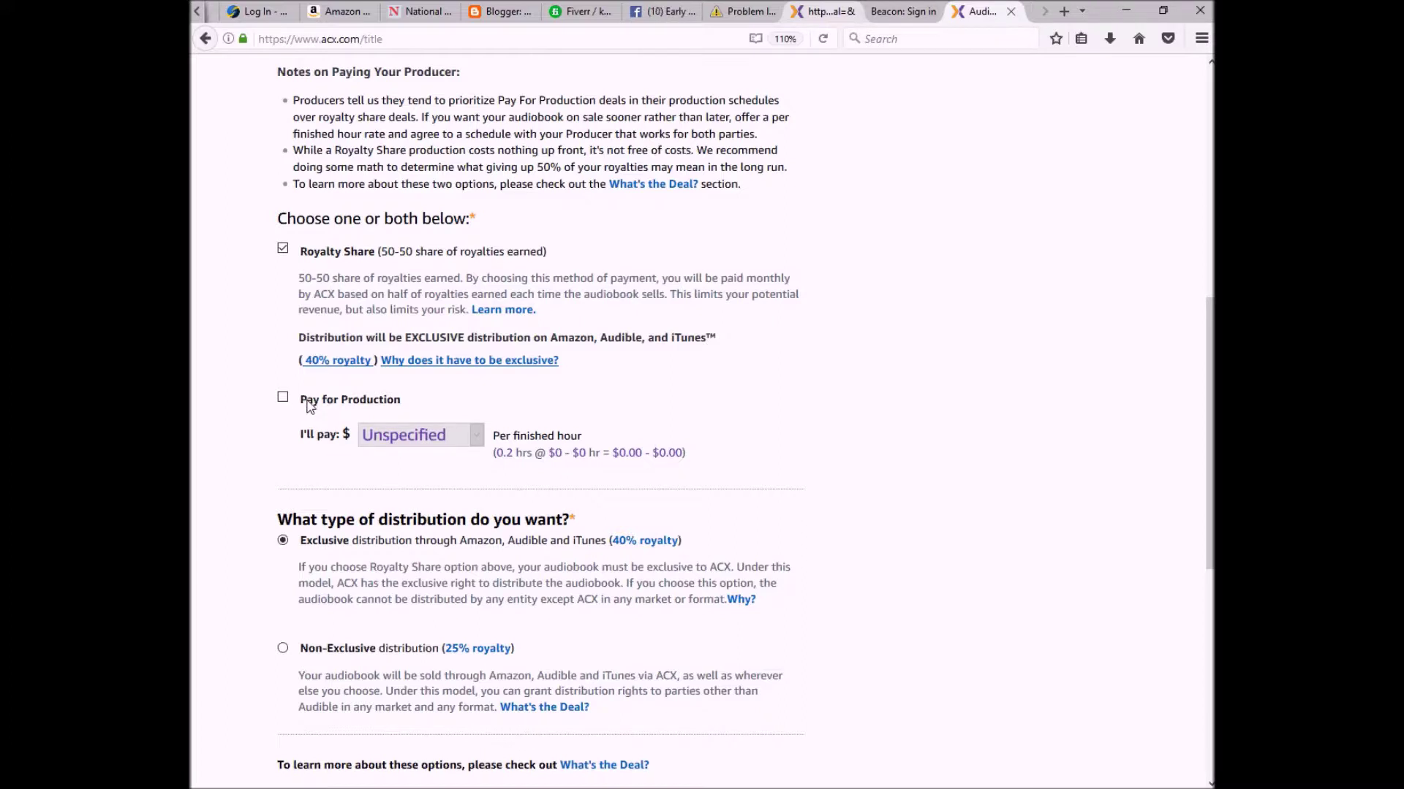
- Save the Distribution page settings and continue to Review & Post
scroll(309, 407, down, 4)
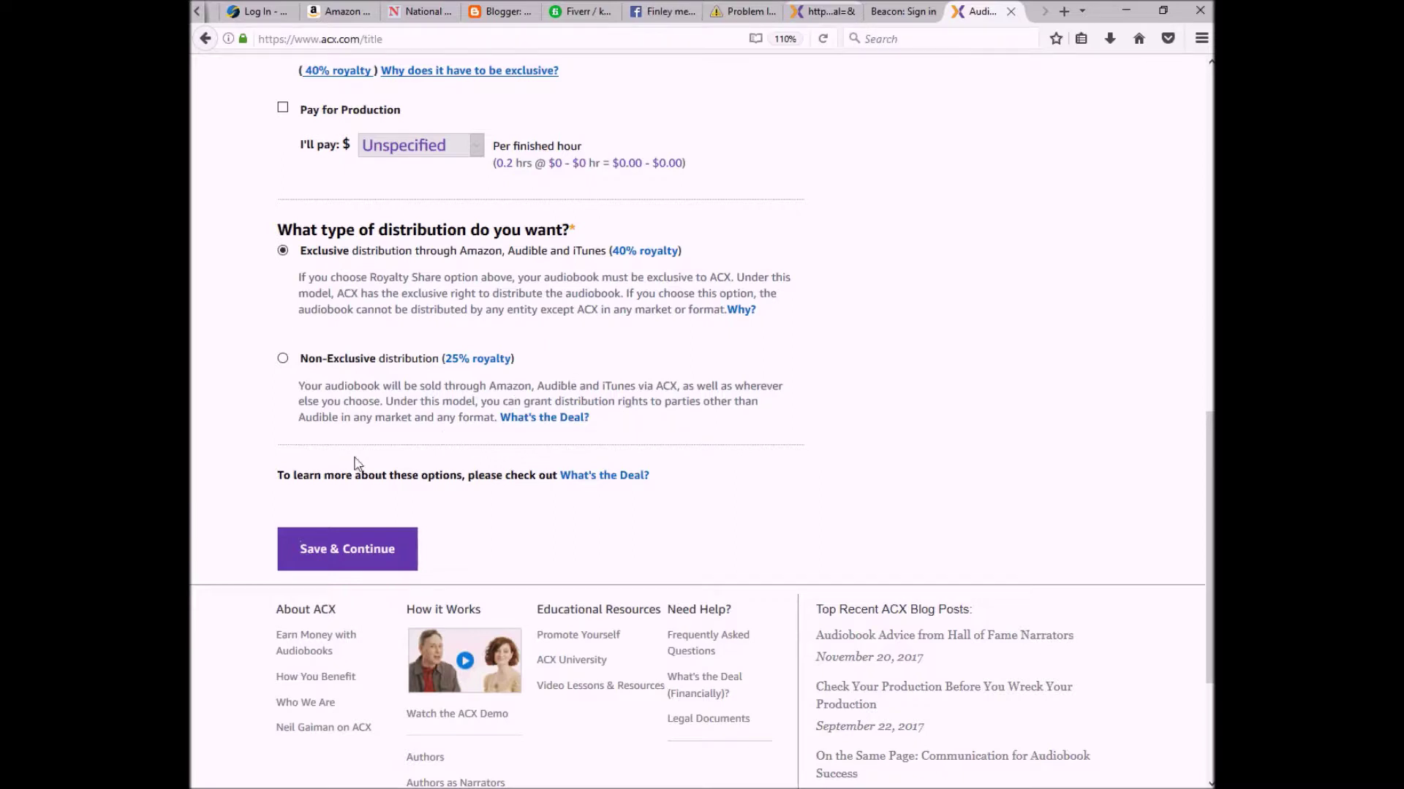
click(323, 549)
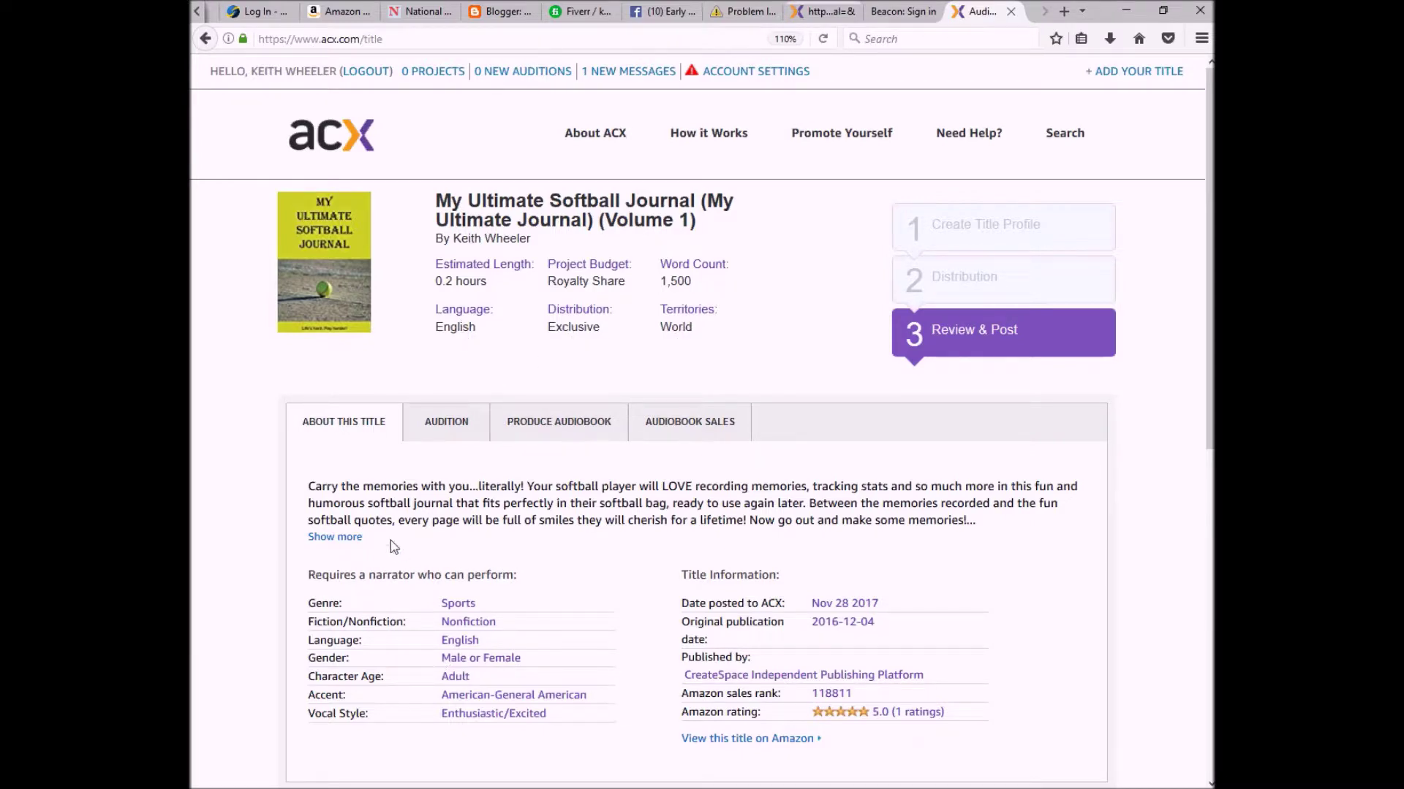
- Save the softball journal title for later instead of posting it to ACX
scroll(390, 541, down, 3)
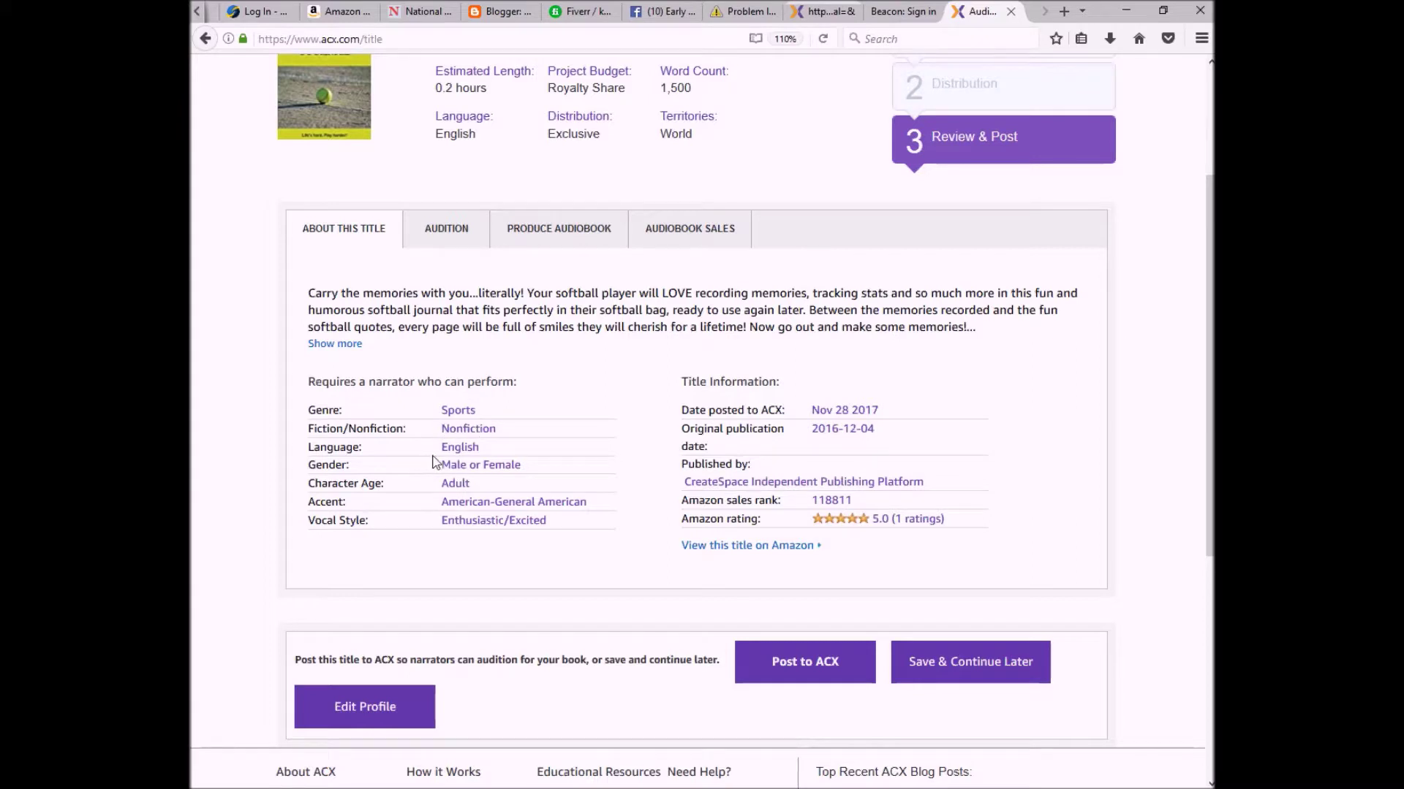
scroll(438, 460, down, 2)
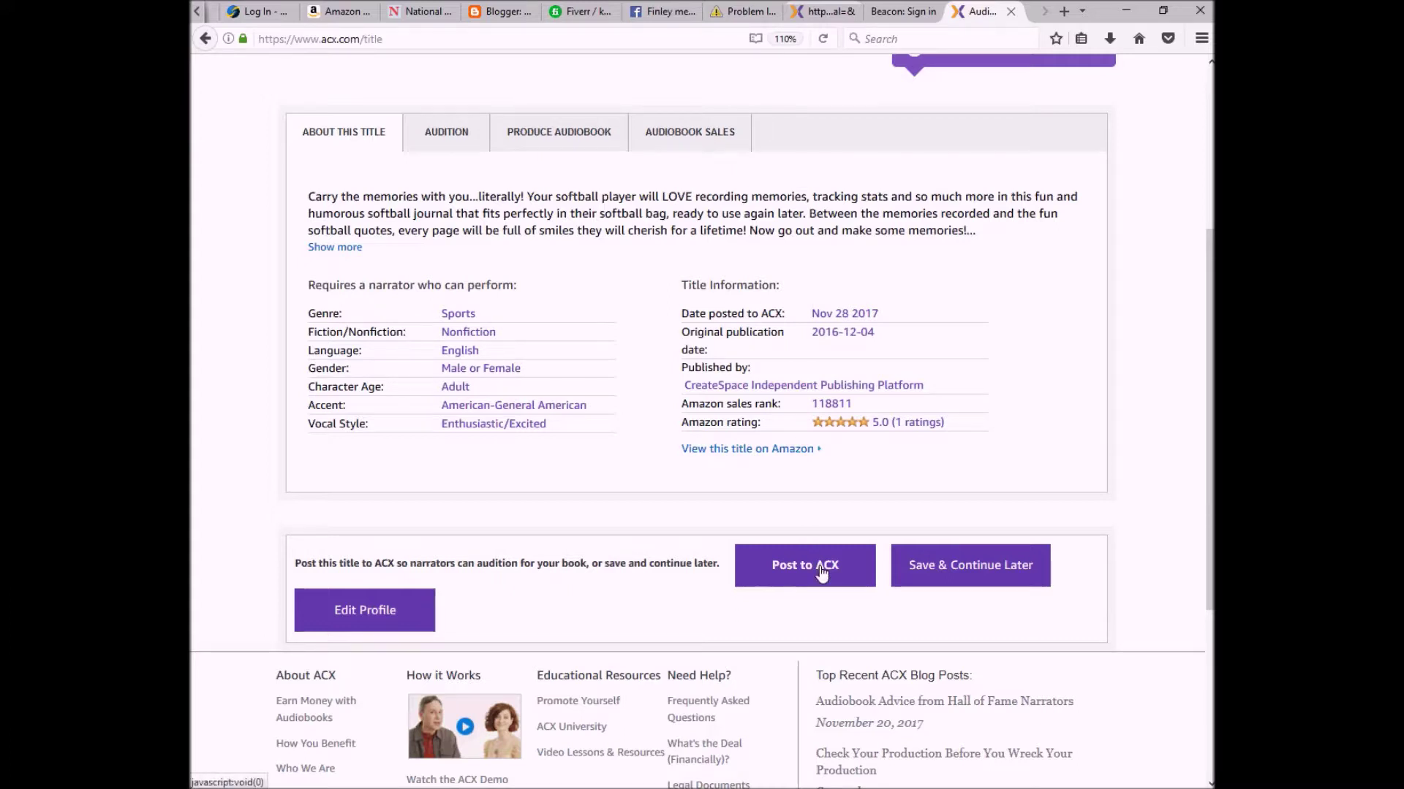
click(980, 564)
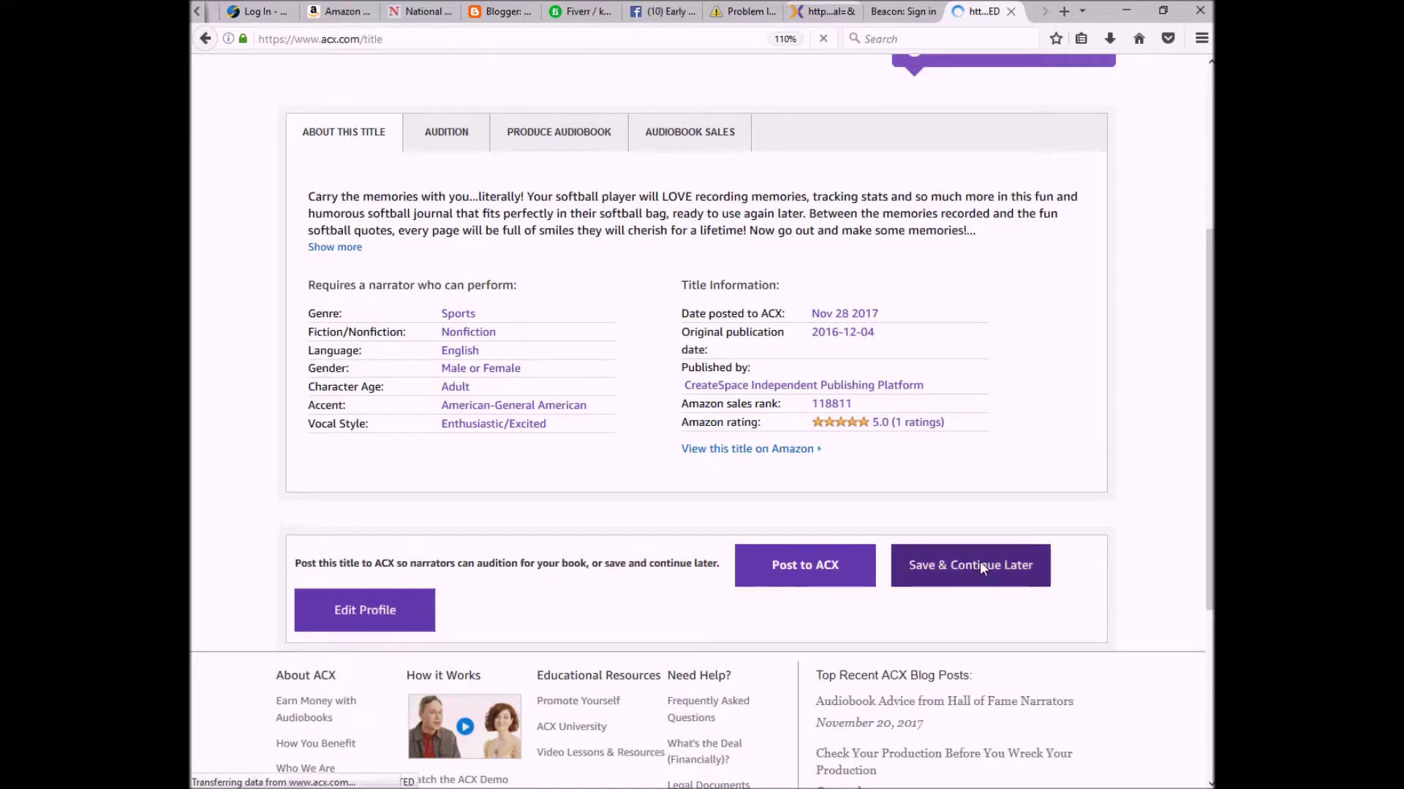